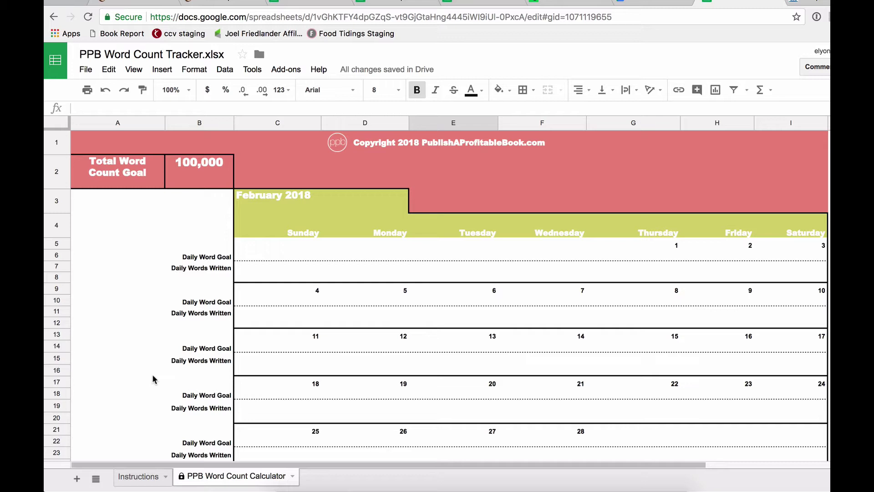
{"action": "left_click", "coordinate": [82, 71]}
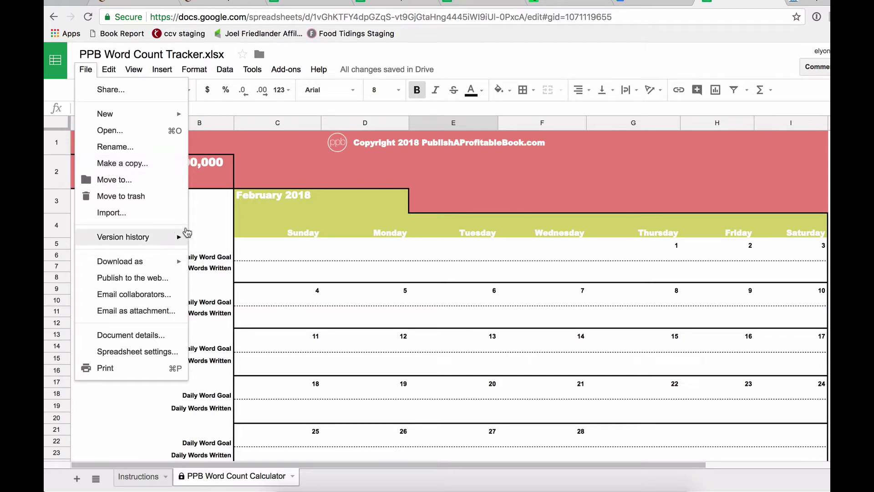
{"action": "left_click", "coordinate": [104, 418]}
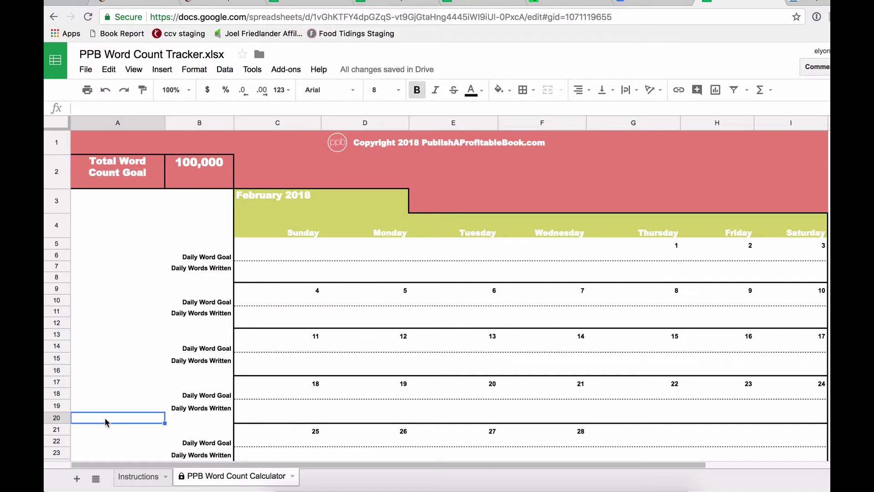
Review the Instructions sheet and examine the calendar, progress totals and goal calculators on the PPB Word Count Calculator sheet
{"action": "left_click", "coordinate": [132, 479]}
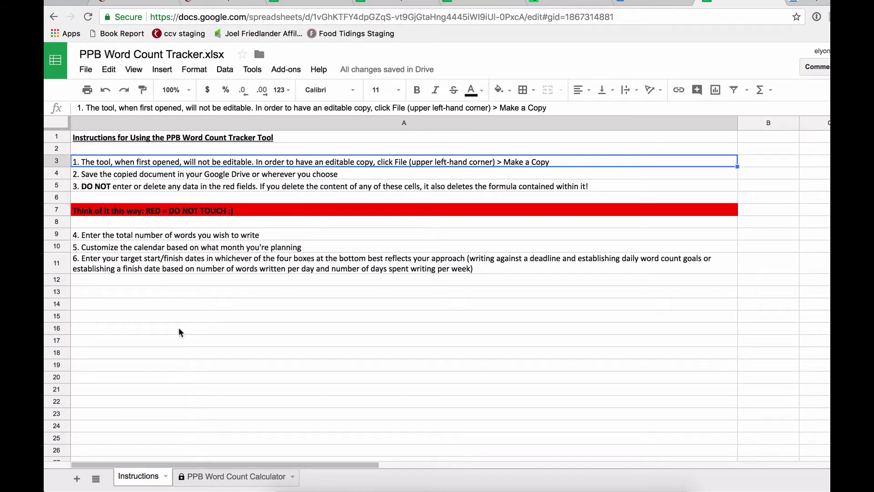
{"action": "left_click", "coordinate": [225, 475]}
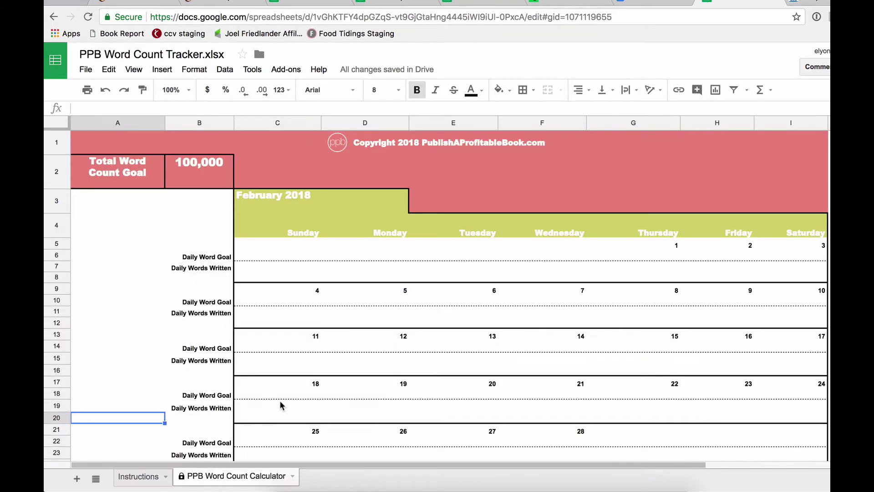
{"action": "scroll", "coordinate": [279, 400], "scroll_direction": "down", "scroll_amount": 4}
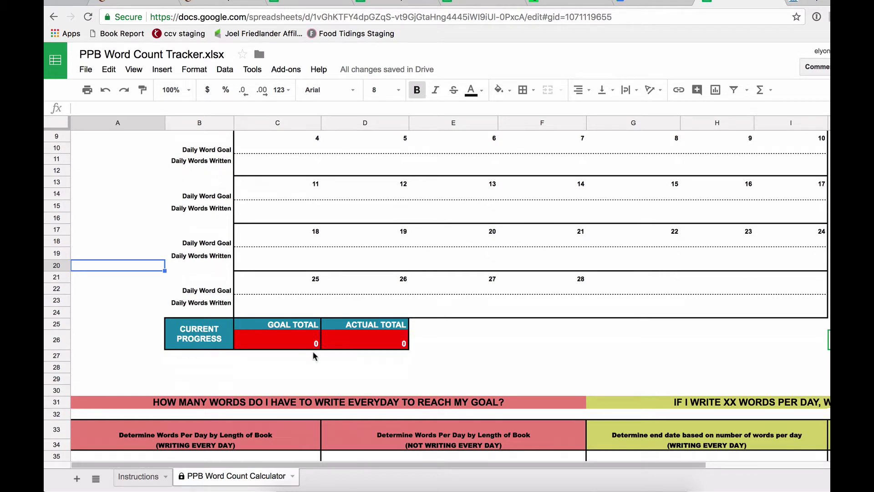
{"action": "scroll", "coordinate": [349, 348], "scroll_direction": "down", "scroll_amount": 3}
{"action": "scroll", "coordinate": [202, 427], "scroll_direction": "down", "scroll_amount": 2}
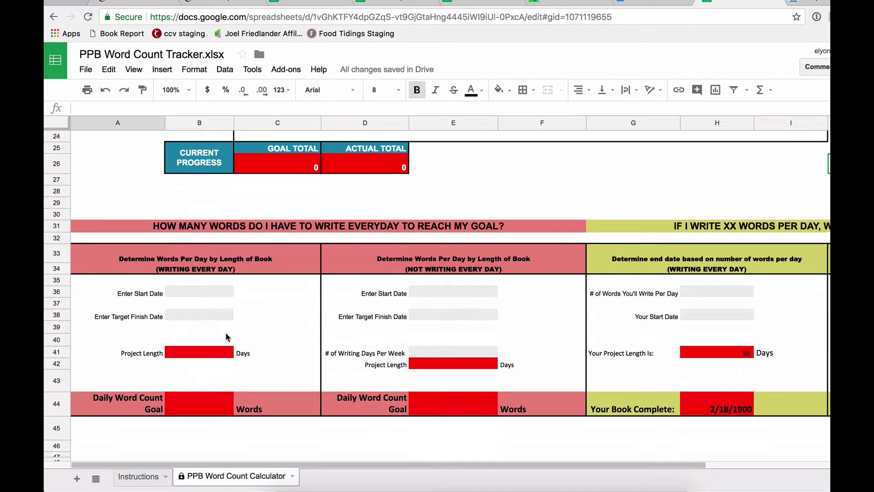
{"action": "scroll", "coordinate": [225, 335], "scroll_direction": "up", "scroll_amount": 3}
{"action": "scroll", "coordinate": [226, 335], "scroll_direction": "down", "scroll_amount": 3}
{"action": "scroll", "coordinate": [226, 337], "scroll_direction": "up", "scroll_amount": 3}
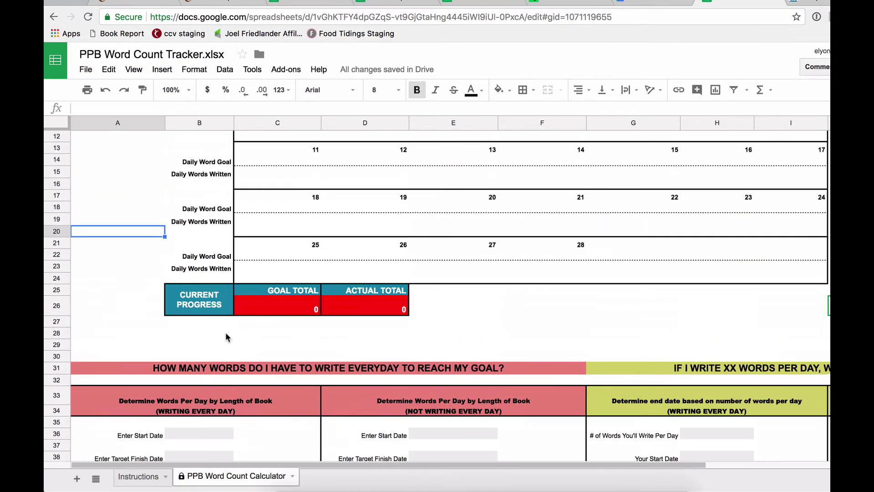
{"action": "scroll", "coordinate": [226, 337], "scroll_direction": "up", "scroll_amount": 2}
{"action": "scroll", "coordinate": [226, 336], "scroll_direction": "up", "scroll_amount": 2}
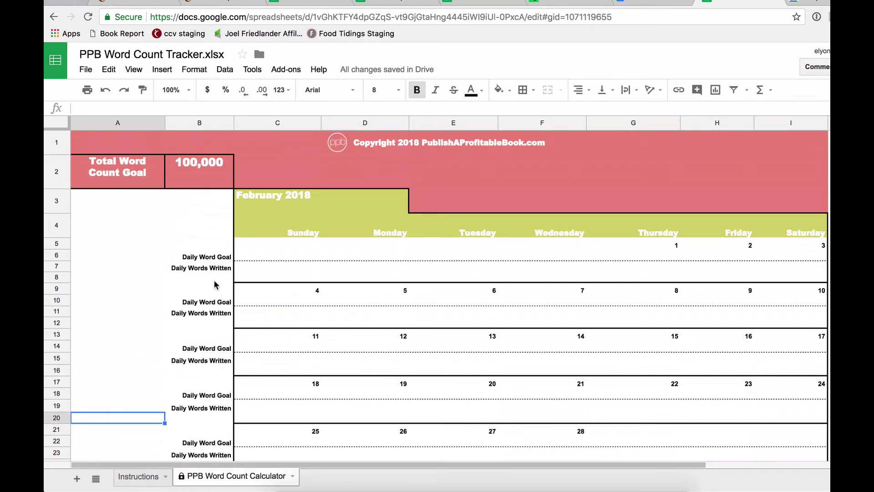
Set the Total Word Count Goal to 30,000
{"action": "left_click", "coordinate": [193, 165]}
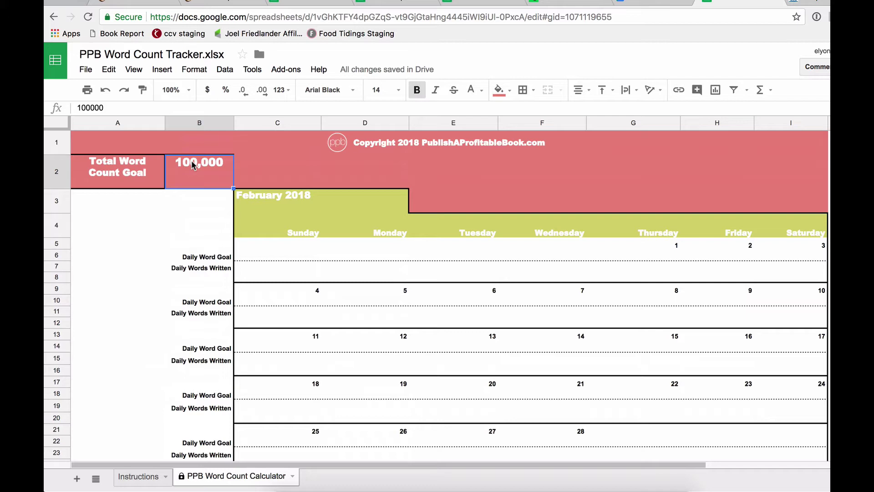
{"action": "type", "text": "30000"}
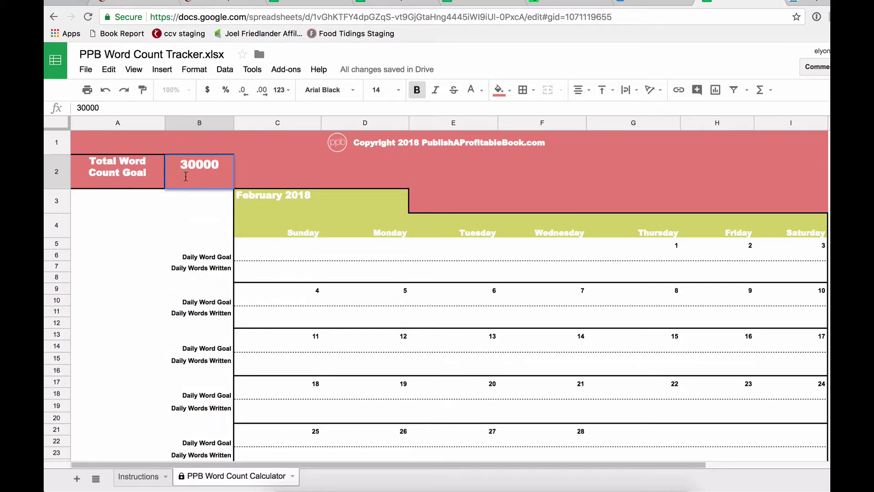
{"action": "left_click", "coordinate": [162, 211]}
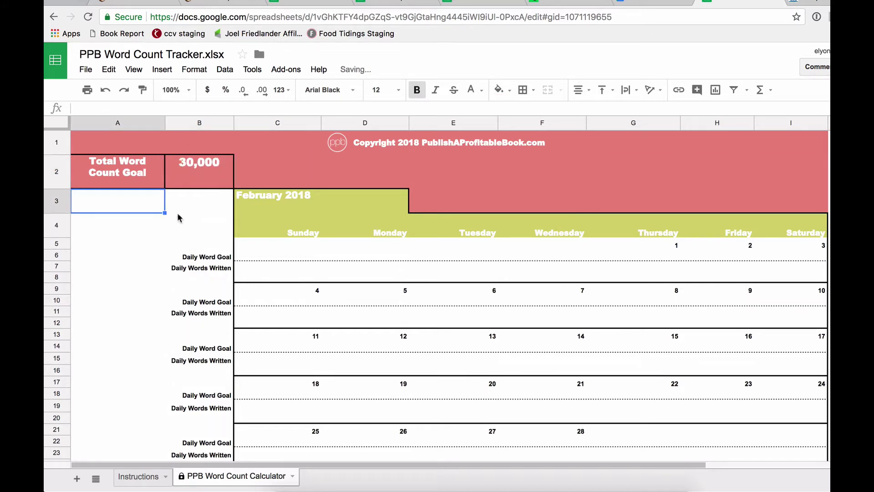
Examine the calendar's month heading and the words-per-day and end-date calculators beneath the calendar
{"action": "left_click", "coordinate": [278, 201]}
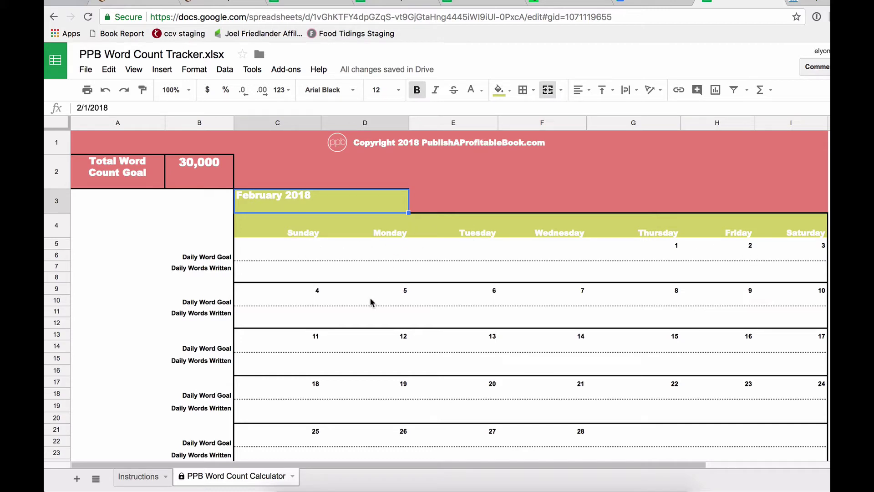
{"action": "scroll", "coordinate": [522, 339], "scroll_direction": "down", "scroll_amount": 1}
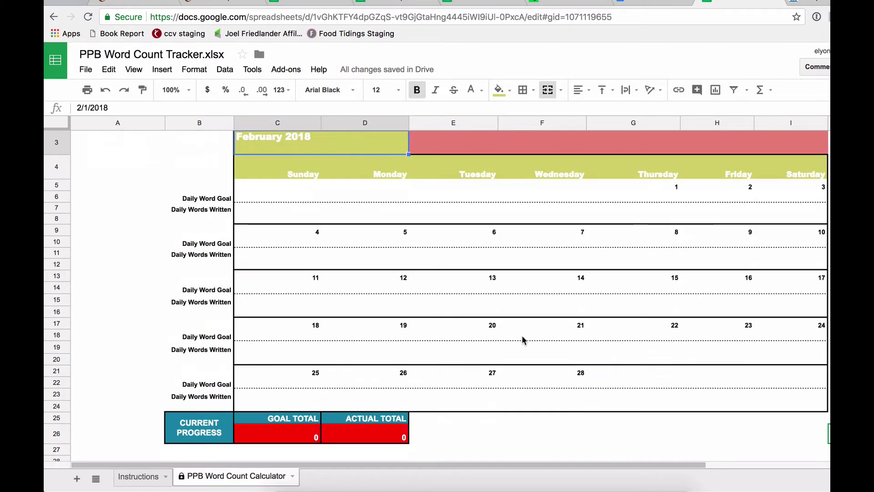
{"action": "scroll", "coordinate": [521, 335], "scroll_direction": "up", "scroll_amount": 1}
{"action": "scroll", "coordinate": [522, 335], "scroll_direction": "down", "scroll_amount": 2}
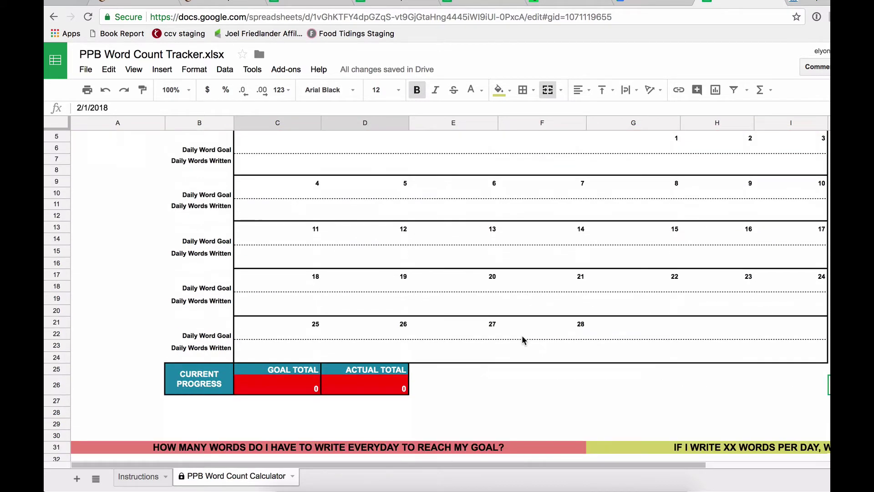
{"action": "scroll", "coordinate": [522, 335], "scroll_direction": "down", "scroll_amount": 5}
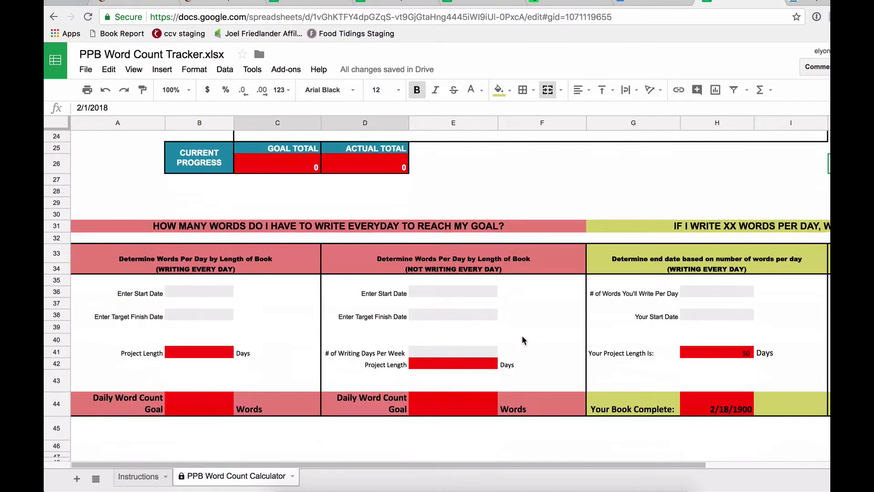
{"action": "left_click_drag", "start_coordinate": [485, 463], "coordinate": [561, 449]}
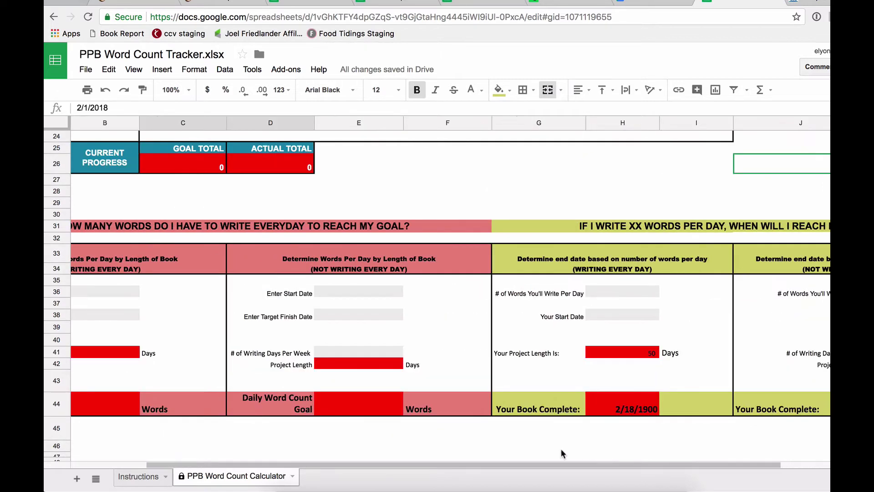
{"action": "left_click_drag", "start_coordinate": [491, 460], "coordinate": [446, 462]}
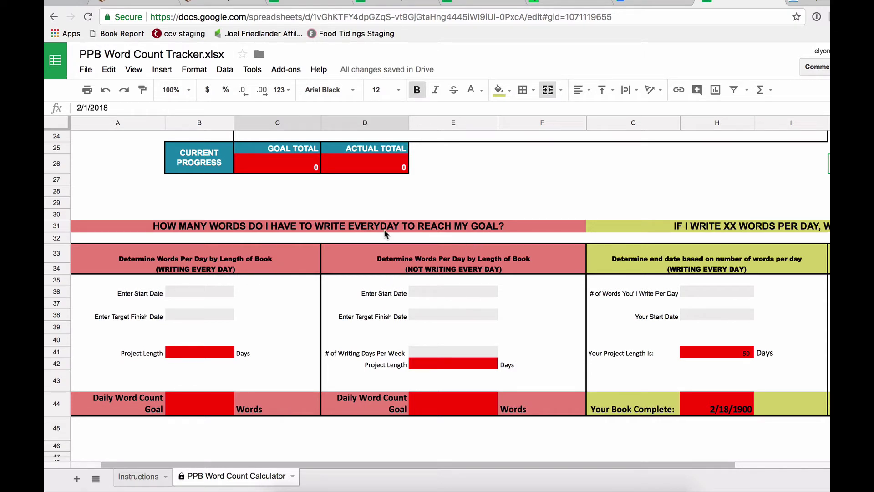
Enter start date 2/13/2018 and target finish date 3/1/2018 in the words-per-day calculator for writing every day
{"action": "left_click", "coordinate": [180, 292]}
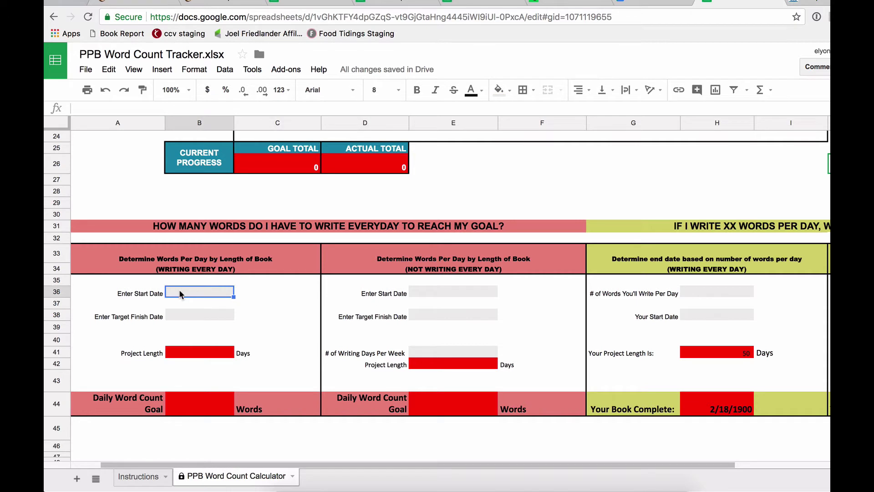
{"action": "type", "text": "2/13/2018"}
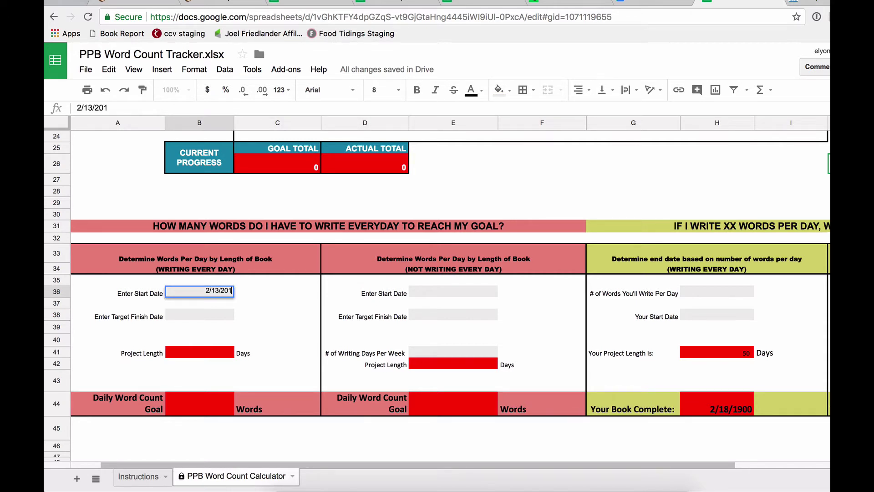
{"action": "key", "text": "Tab"}
{"action": "left_click", "coordinate": [179, 319]}
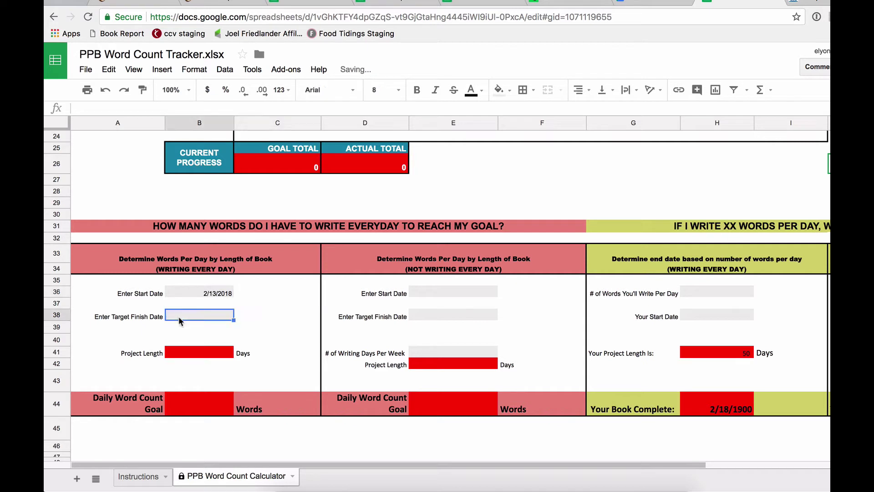
{"action": "type", "text": "3/1/2018"}
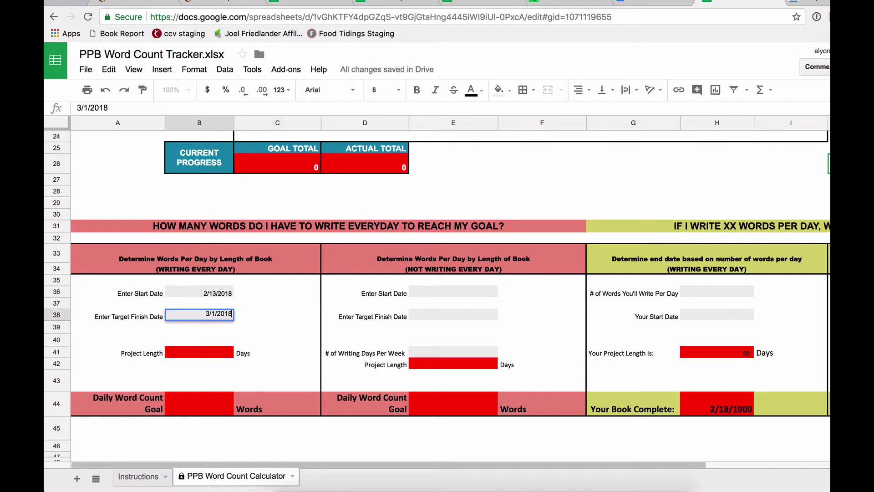
{"action": "key", "text": "Return"}
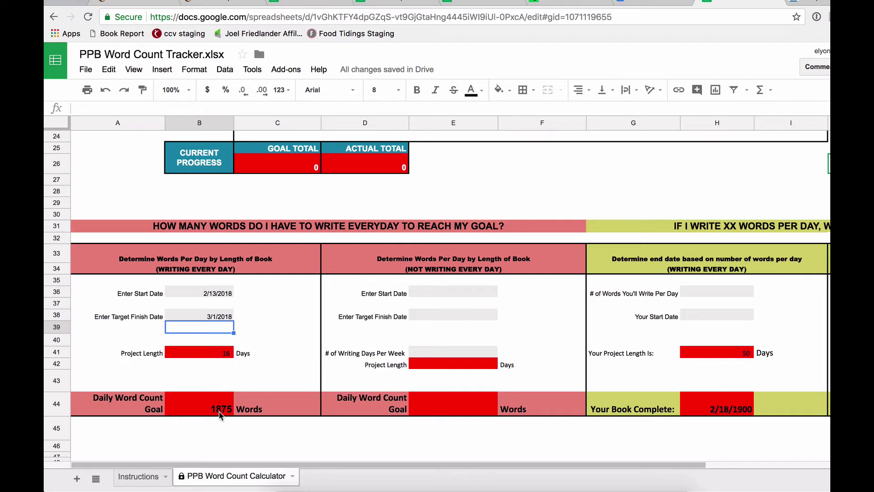
Enter 2/13/2018 as the start date in the words-per-day calculator for not writing every day
{"action": "left_click", "coordinate": [426, 291]}
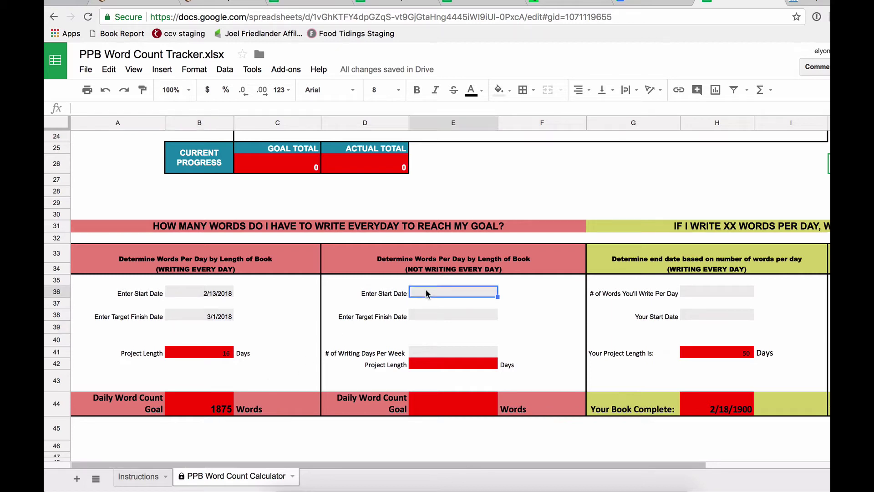
{"action": "type", "text": "2018"}
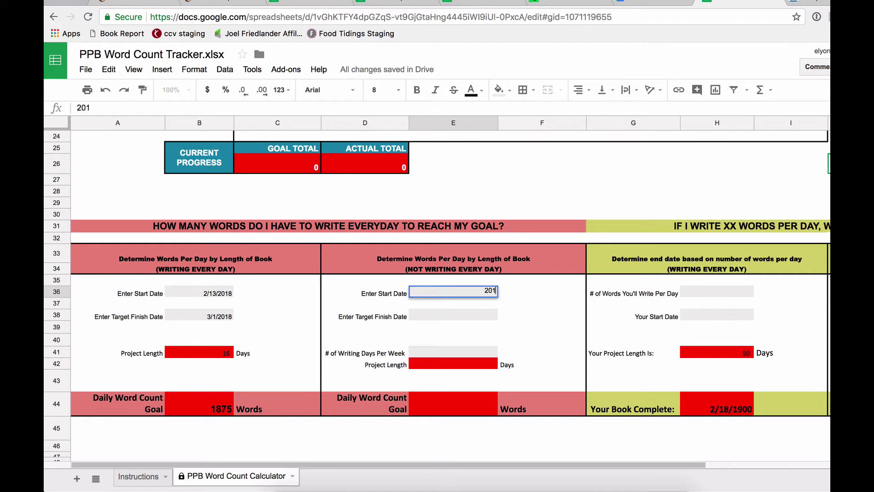
{"action": "key", "text": "BackSpace"}
{"action": "key", "text": "BackSpace"}
{"action": "key", "text": "BackSpace"}
{"action": "type", "text": "/13/2018"}
{"action": "key", "text": "Tab"}
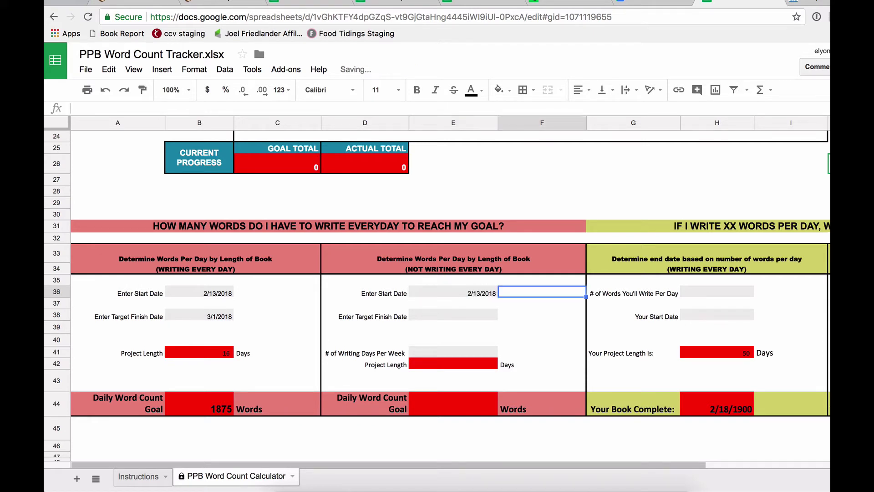
Enter target finish date 3/1/2018 and 4 writing days per week in the words-per-day calculator for not writing every day
{"action": "key", "text": "Down"}
{"action": "key", "text": "Down"}
{"action": "key", "text": "Left"}
{"action": "type", "text": "3/1"}
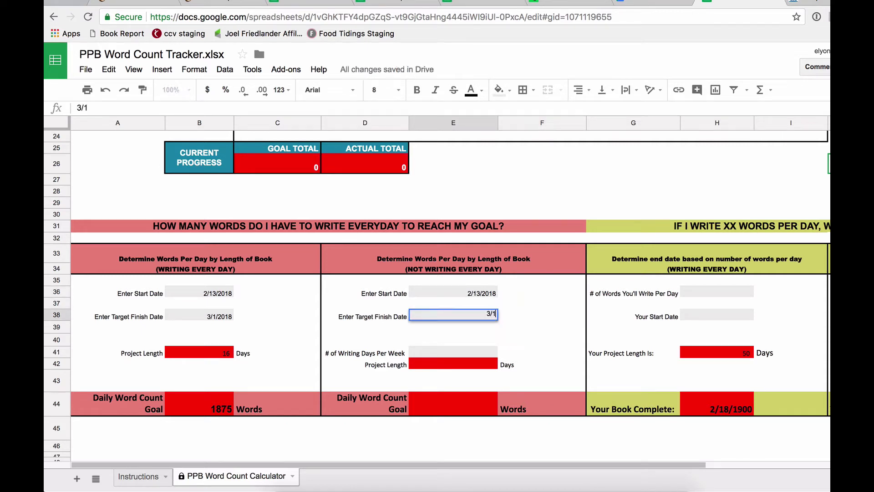
{"action": "type", "text": "/2018"}
{"action": "left_click", "coordinate": [455, 354]}
{"action": "type", "text": "4"}
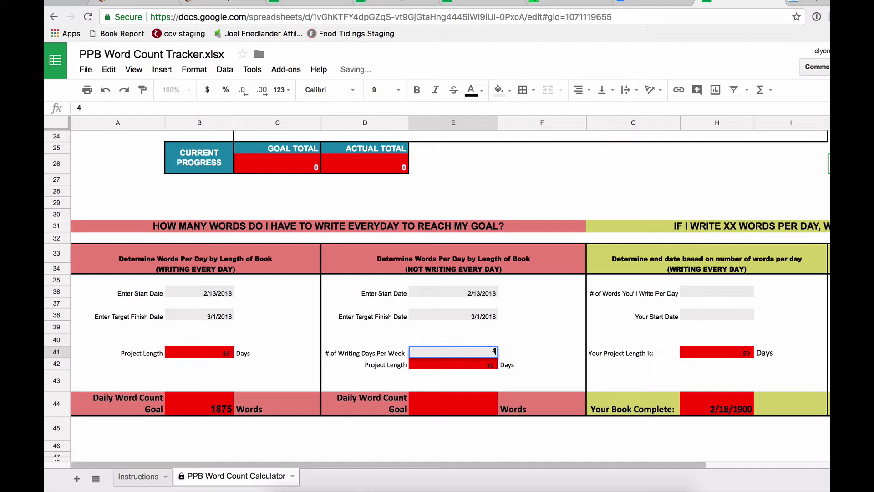
{"action": "left_click", "coordinate": [515, 356]}
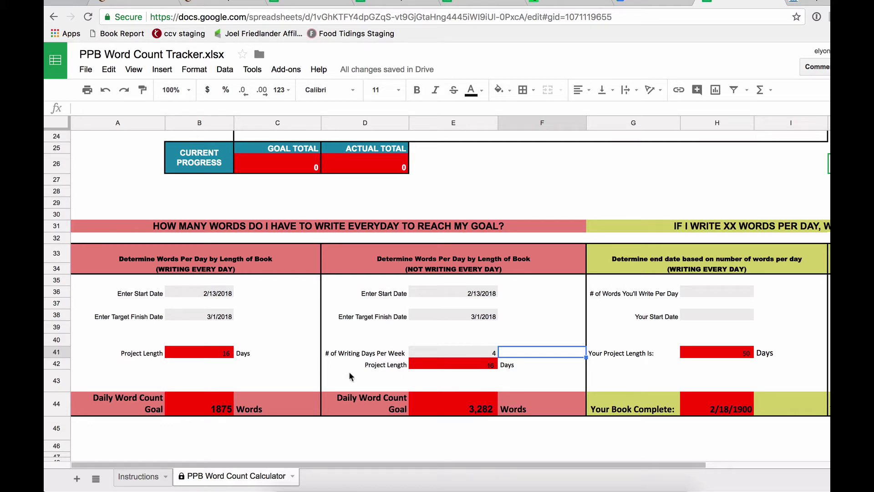
Enter 500 words per day and start date 2/13/2018 in the end-date calculator for writing every day
{"action": "left_click_drag", "start_coordinate": [586, 464], "coordinate": [723, 463]}
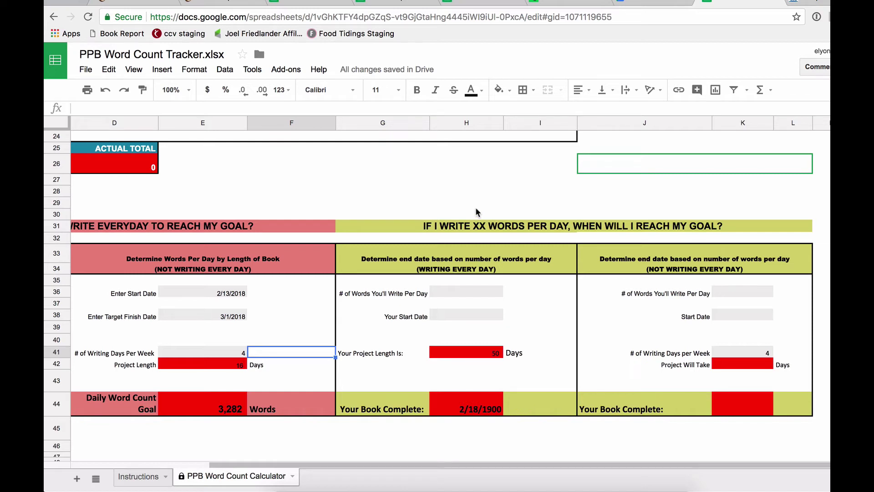
{"action": "left_click", "coordinate": [460, 292]}
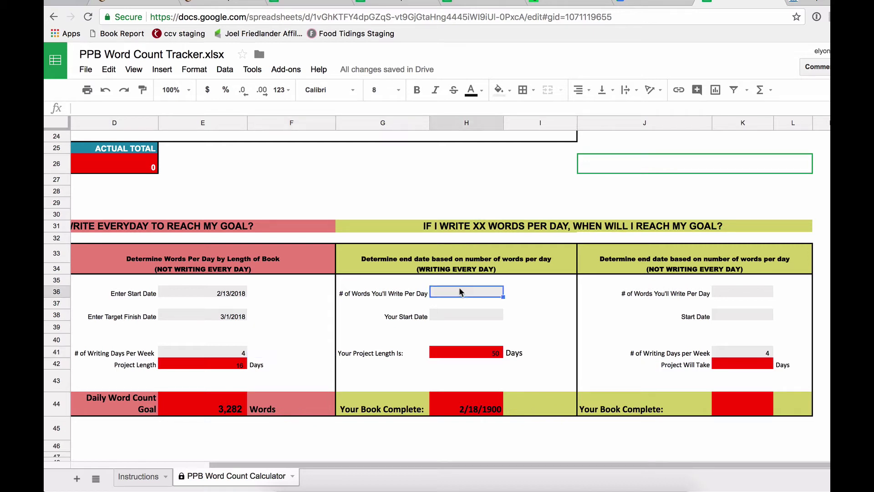
{"action": "type", "text": "500"}
{"action": "left_click", "coordinate": [478, 315]}
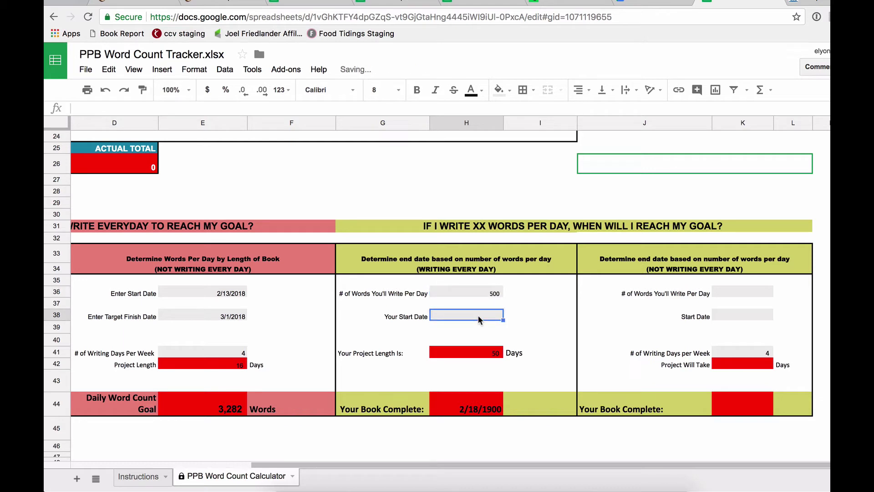
{"action": "type", "text": "2/13/2018"}
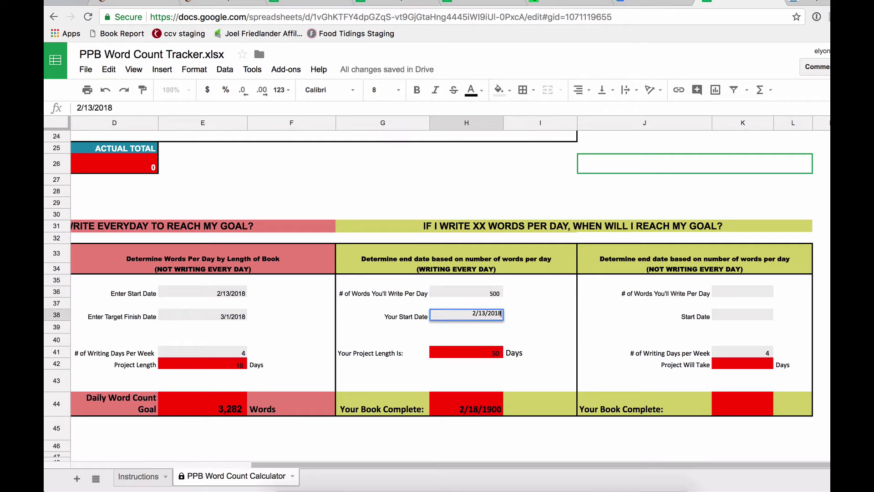
{"action": "left_click", "coordinate": [505, 318]}
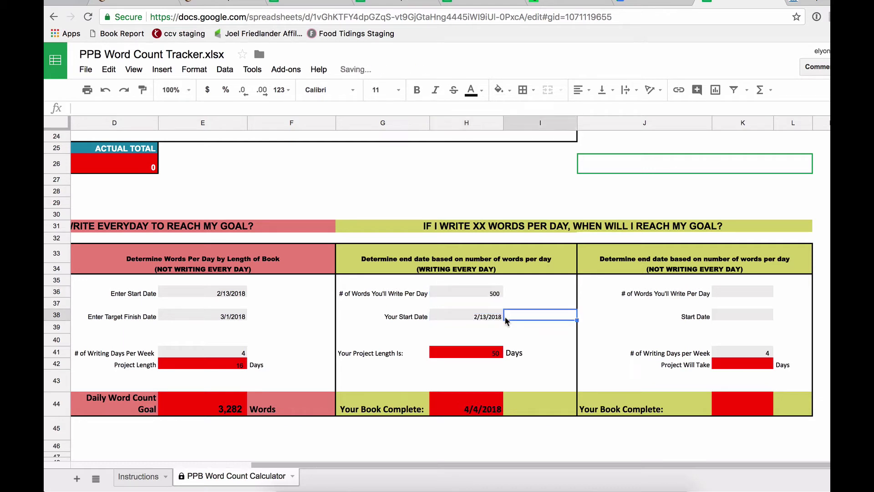
{"action": "left_click", "coordinate": [468, 354]}
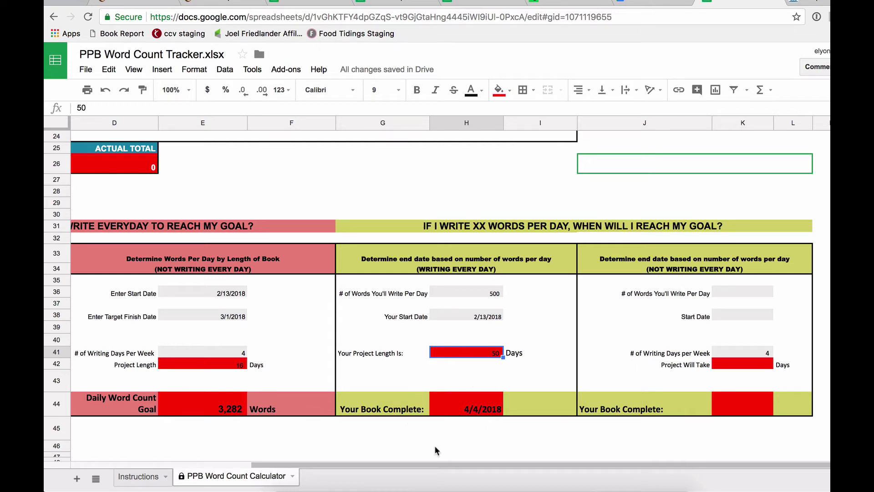
Enter 500 words per day and start date 2/13/2018 in the end-date calculator for not writing every day
{"action": "left_click", "coordinate": [748, 292]}
{"action": "type", "text": "2/"}
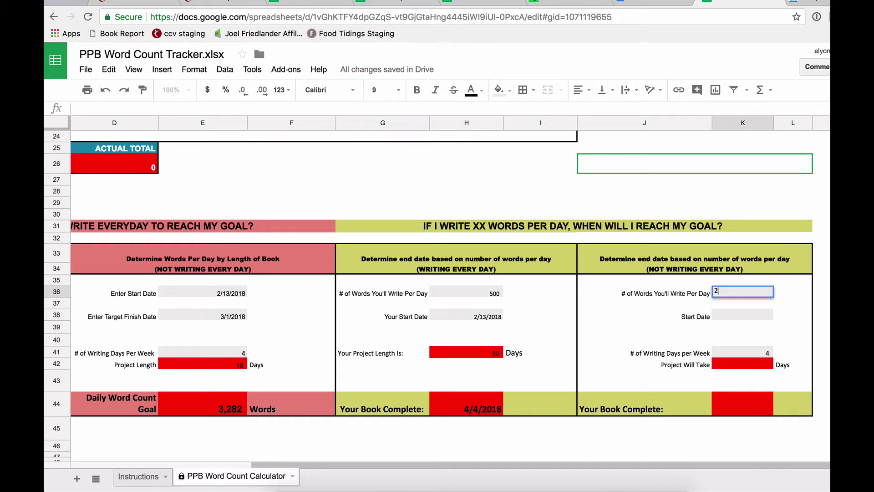
{"action": "key", "text": "BackSpace"}
{"action": "key", "text": "BackSpace"}
{"action": "type", "text": "500"}
{"action": "key", "text": "Tab"}
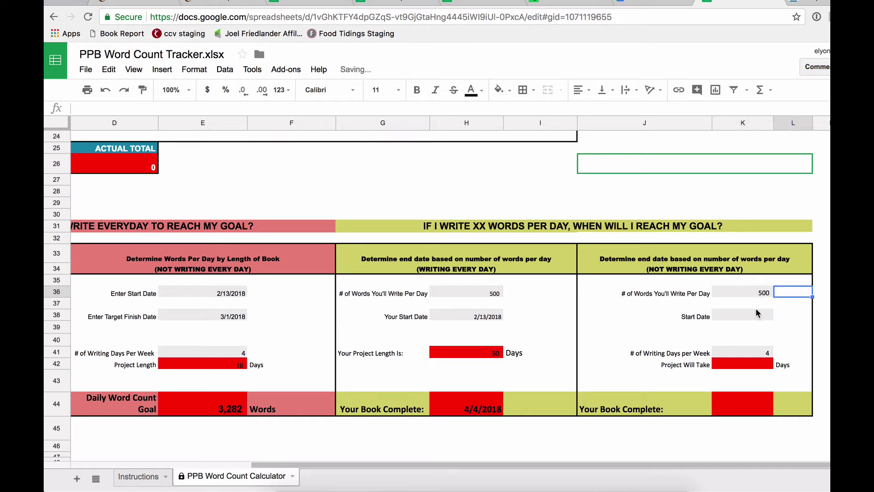
{"action": "left_click", "coordinate": [754, 314]}
{"action": "type", "text": "2/13/2018"}
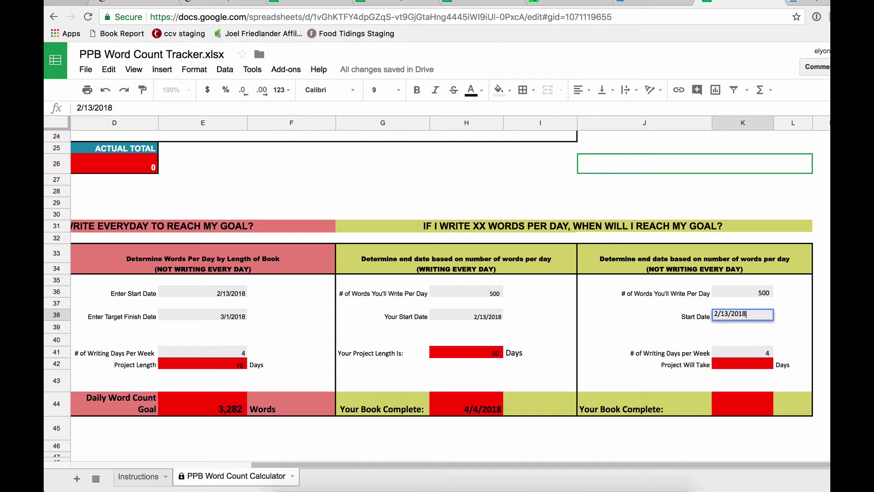
{"action": "key", "text": "Return"}
Try 5 and then 2 writing days per week in the end-date calculator for not writing every day
{"action": "left_click", "coordinate": [751, 353]}
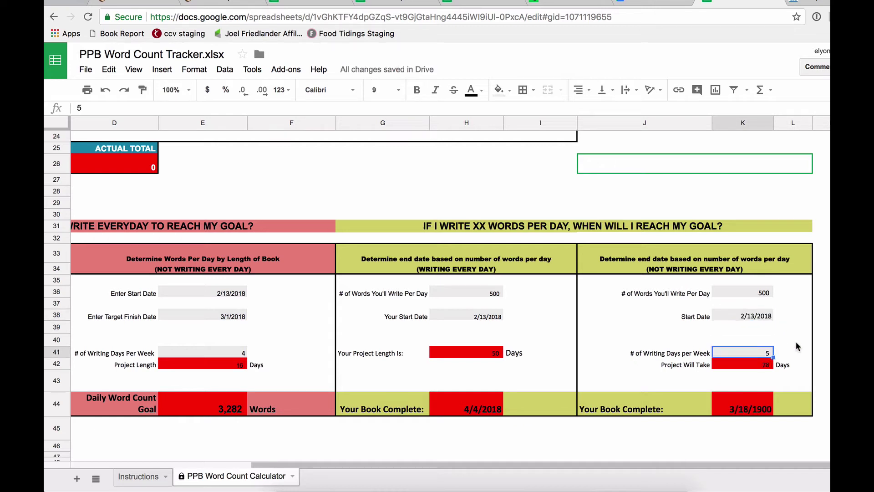
{"action": "type", "text": "5"}
{"action": "key", "text": "Tab"}
{"action": "left_click", "coordinate": [758, 354]}
{"action": "type", "text": "2"}
{"action": "key", "text": "Return"}
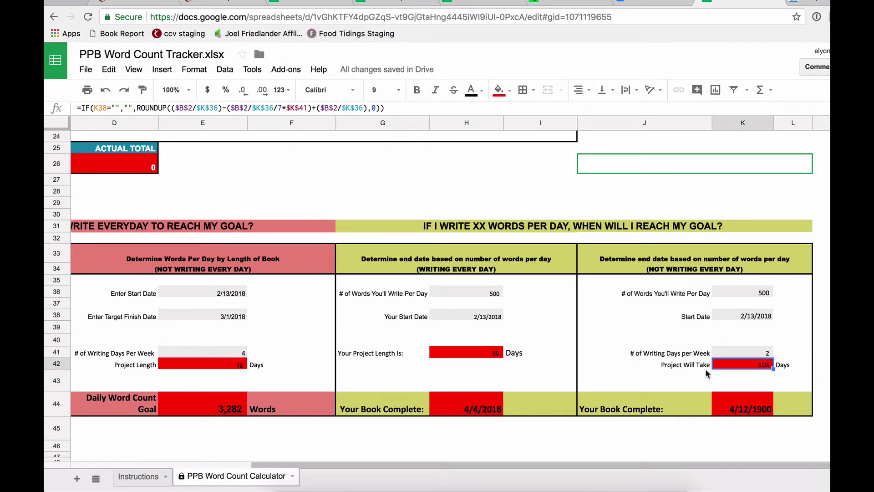
Change the writing days per week back to 5 in that end-date calculator and check the book completion date
{"action": "left_click", "coordinate": [769, 355]}
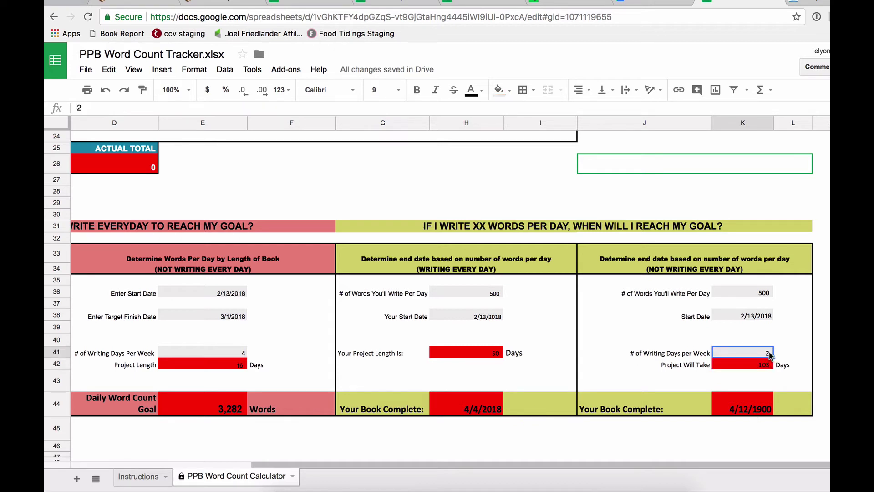
{"action": "double_click", "coordinate": [769, 356]}
{"action": "key", "text": "BackSpace"}
{"action": "type", "text": "5"}
{"action": "key", "text": "Tab"}
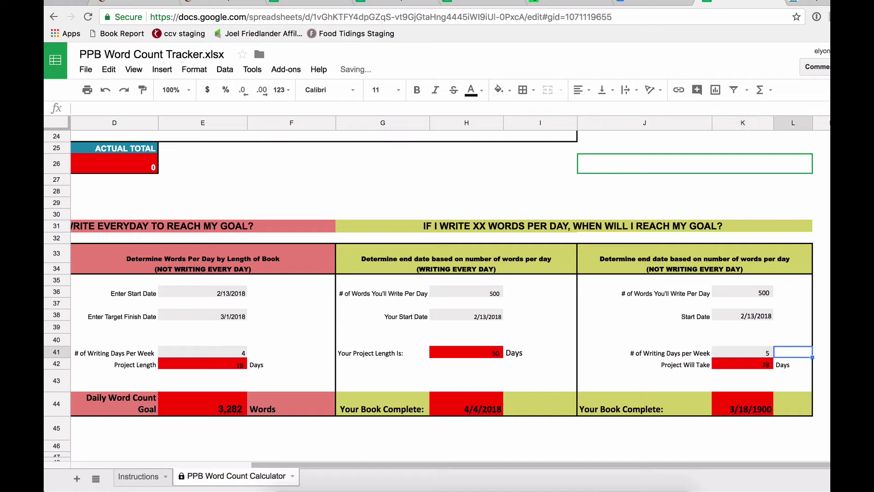
{"action": "left_click", "coordinate": [741, 407]}
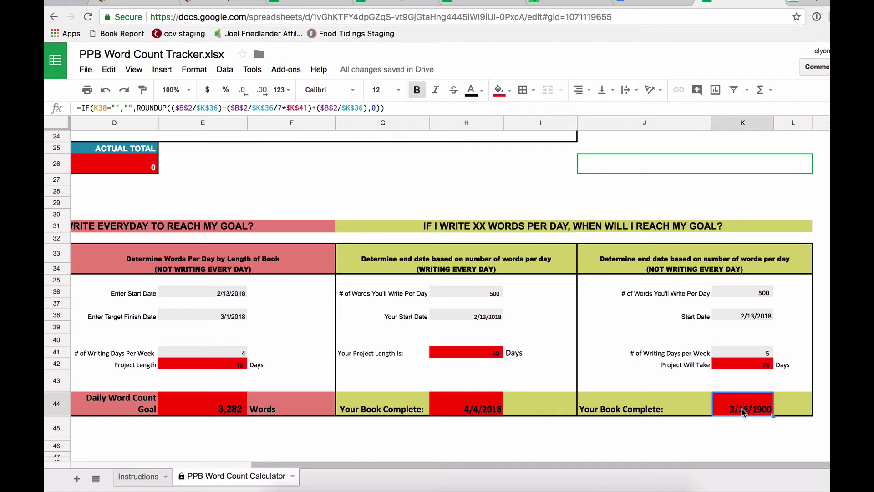
Set the number of writing days per week to 1 in the end-date calculator for not writing every day
{"action": "left_click", "coordinate": [767, 354]}
{"action": "double_click", "coordinate": [769, 354]}
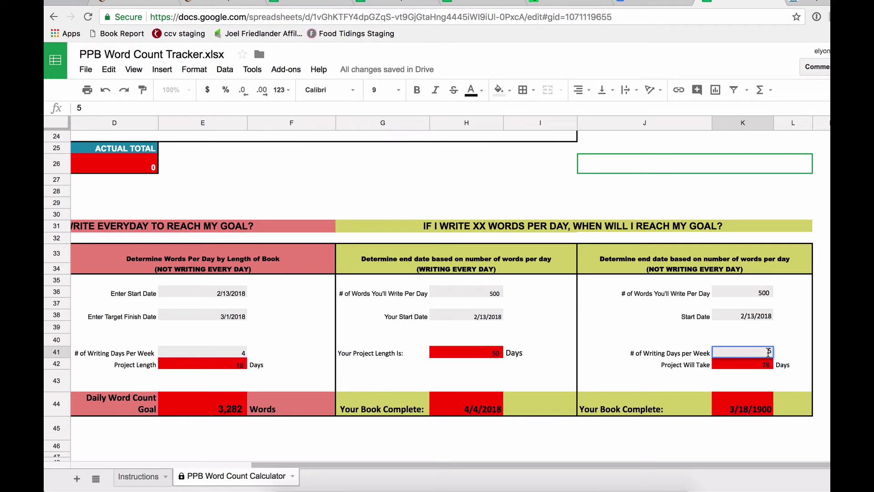
{"action": "key", "text": "BackSpace"}
{"action": "key", "text": "Return"}
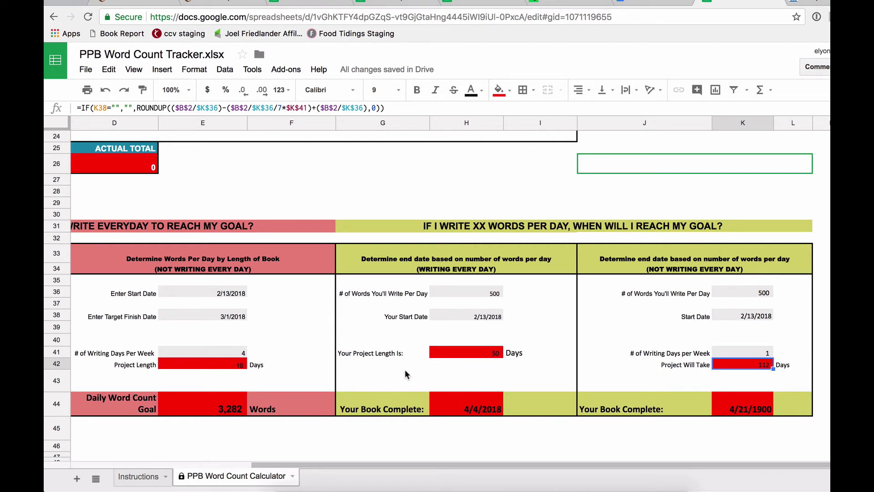
Enter 1875 as the daily word goal for February 13 in the February 2018 calendar
{"action": "scroll", "coordinate": [405, 369], "scroll_direction": "up", "scroll_amount": 4}
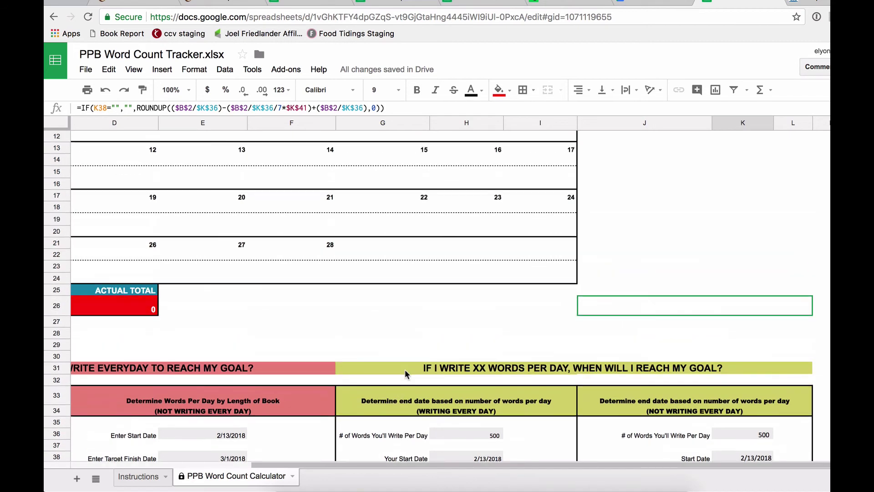
{"action": "scroll", "coordinate": [375, 347], "scroll_direction": "left", "scroll_amount": 5}
{"action": "scroll", "coordinate": [375, 348], "scroll_direction": "up", "scroll_amount": 3}
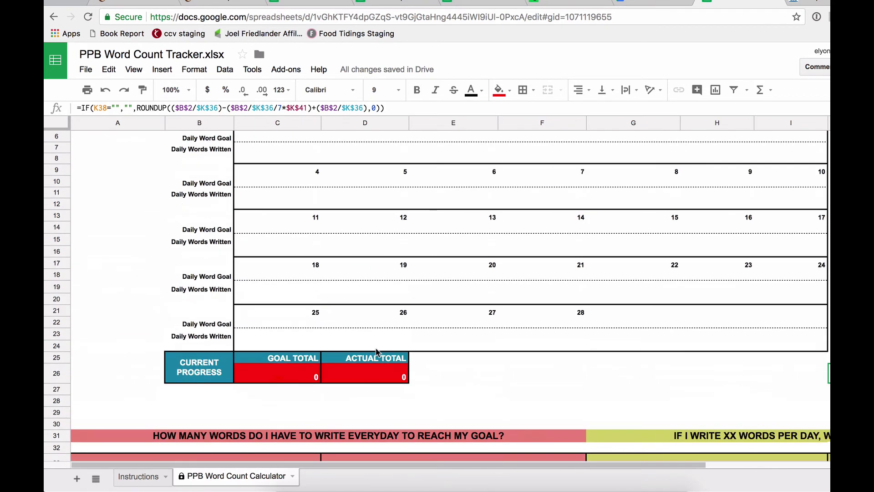
{"action": "scroll", "coordinate": [375, 351], "scroll_direction": "down", "scroll_amount": 7}
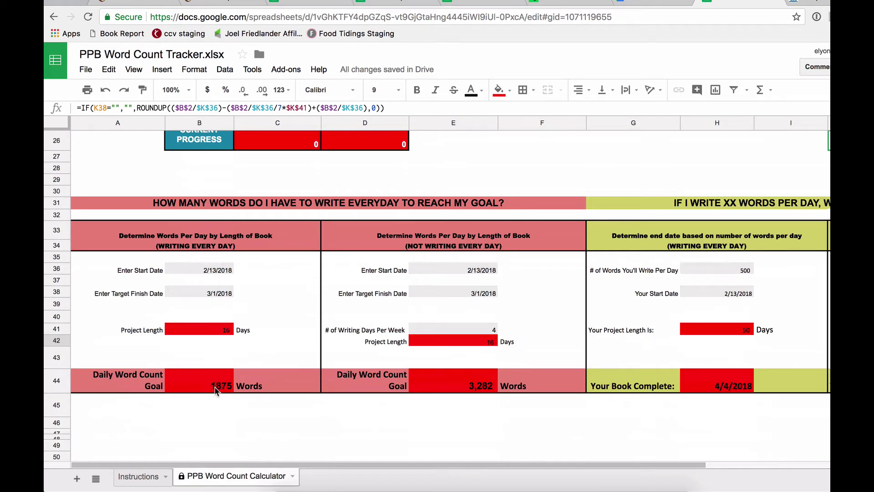
{"action": "scroll", "coordinate": [236, 359], "scroll_direction": "up", "scroll_amount": 10}
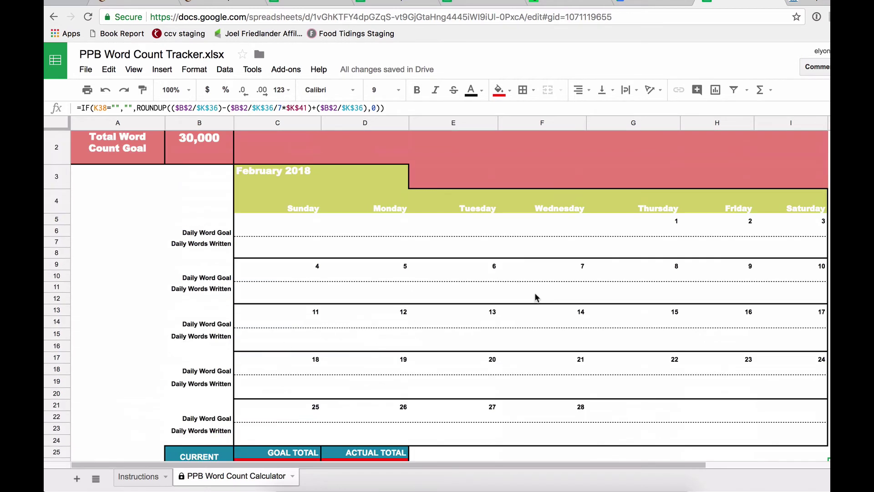
{"action": "left_click", "coordinate": [491, 323]}
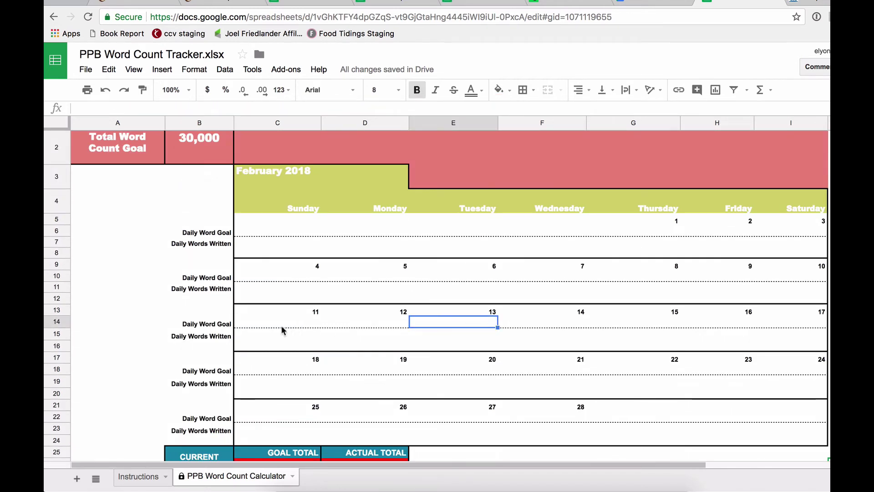
{"action": "left_click", "coordinate": [221, 326]}
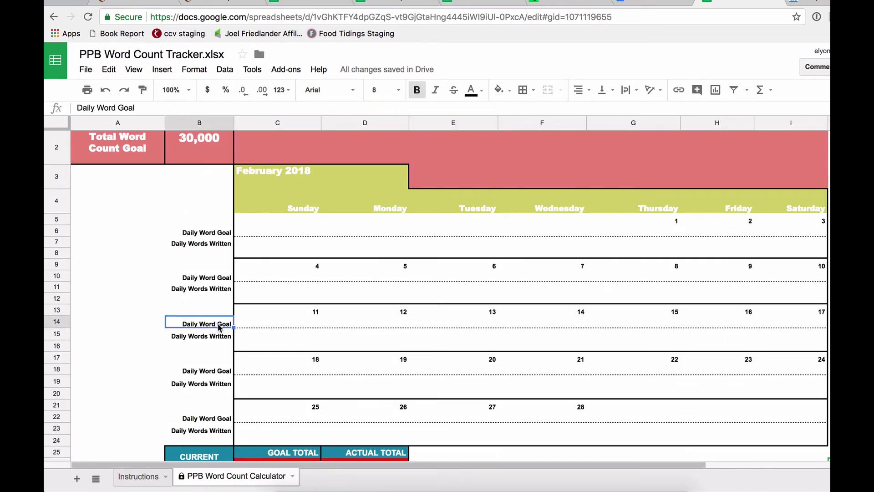
{"action": "left_click", "coordinate": [490, 324]}
{"action": "type", "text": "1875"}
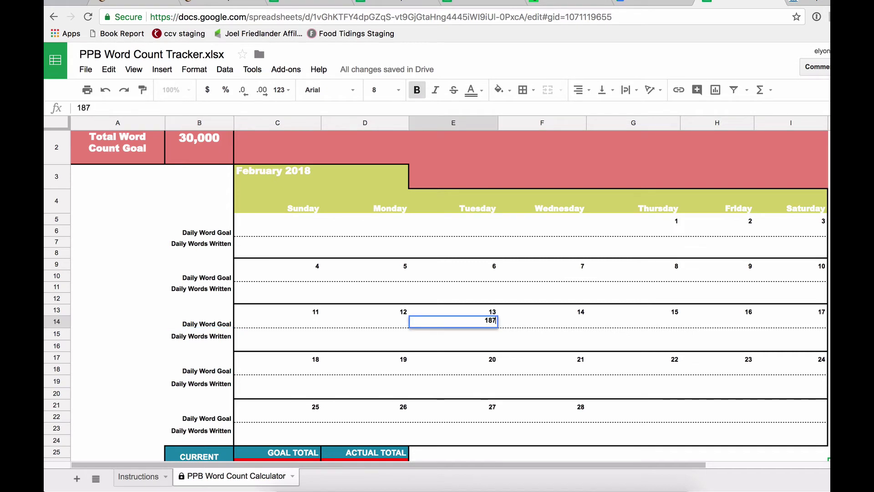
{"action": "key", "text": "Tab"}
Enter 1875 as the daily word goal for each day from February 14 through February 28
{"action": "type", "text": "1875"}
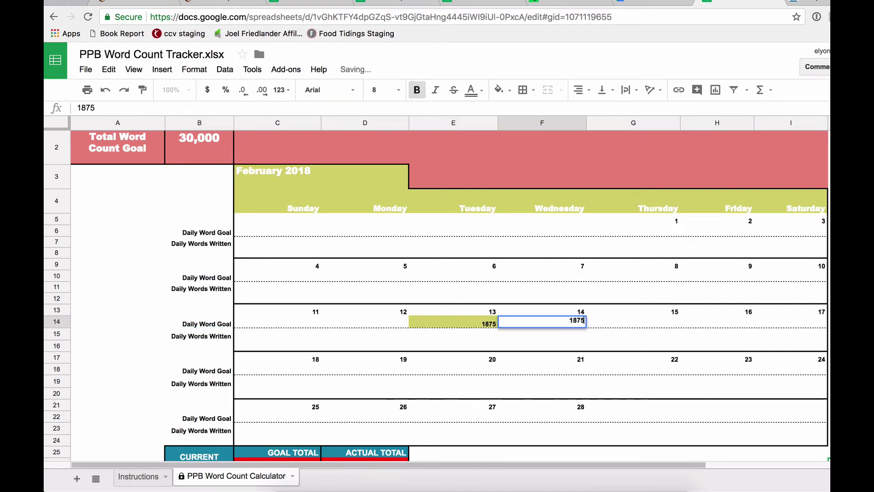
{"action": "key", "text": "Tab"}
{"action": "type", "text": "1875"}
{"action": "key", "text": "Tab"}
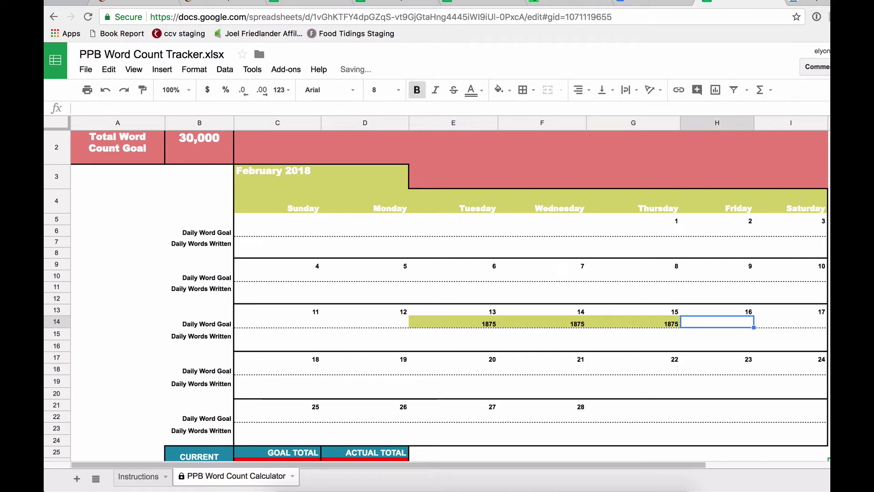
{"action": "type", "text": "1875"}
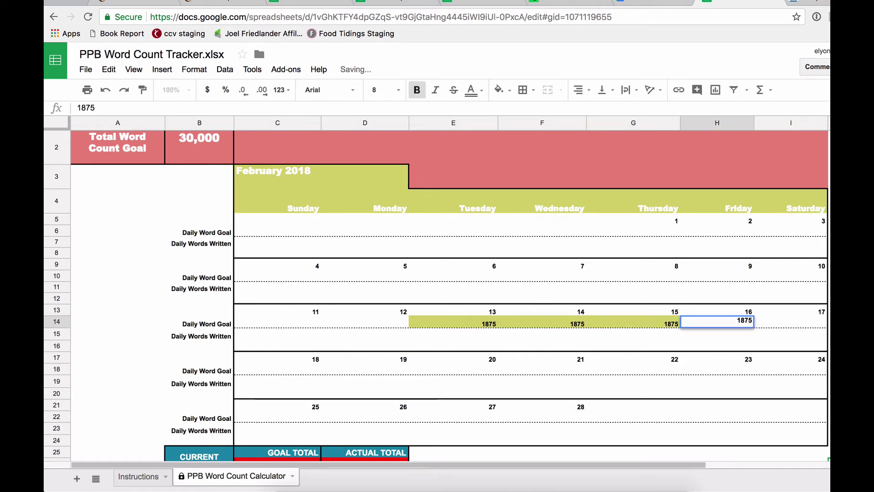
{"action": "key", "text": "Tab"}
{"action": "type", "text": "1875"}
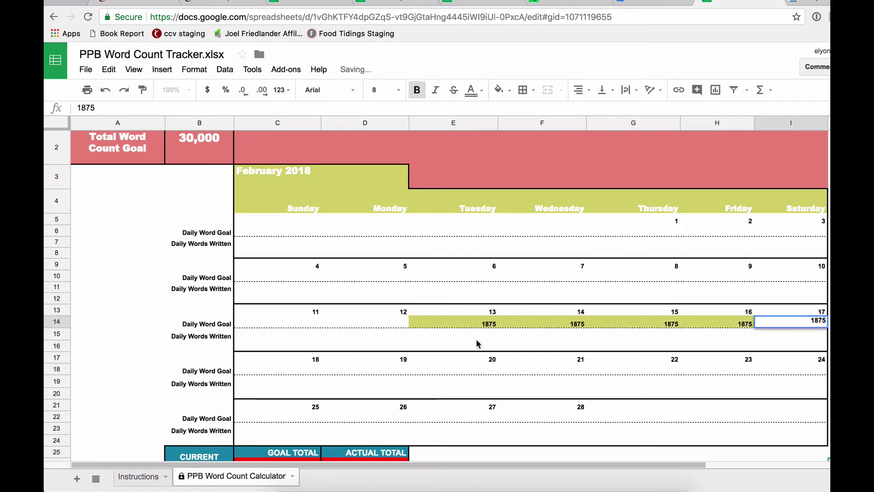
{"action": "left_click", "coordinate": [435, 360]}
{"action": "scroll", "coordinate": [431, 367], "scroll_direction": "down", "scroll_amount": 1}
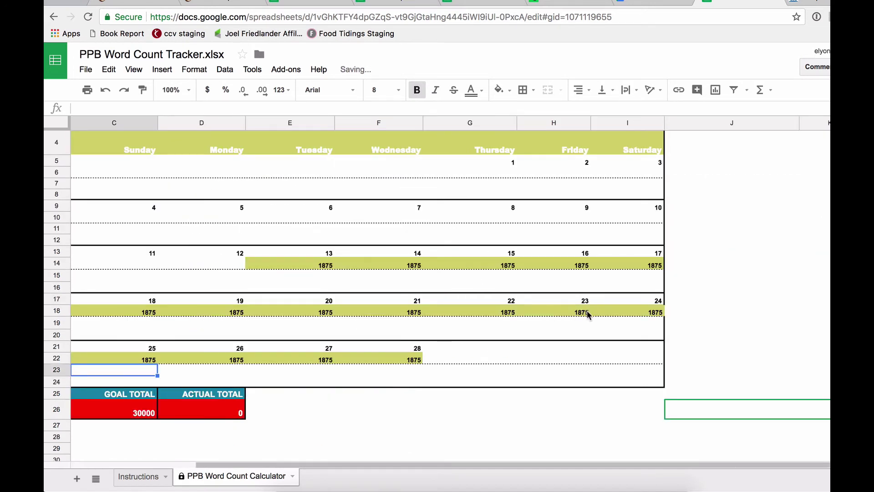
Record the daily words written as 1875 for February 13 and 978 for February 14, and check the actual total
{"action": "scroll", "coordinate": [522, 321], "scroll_direction": "left", "scroll_amount": 2}
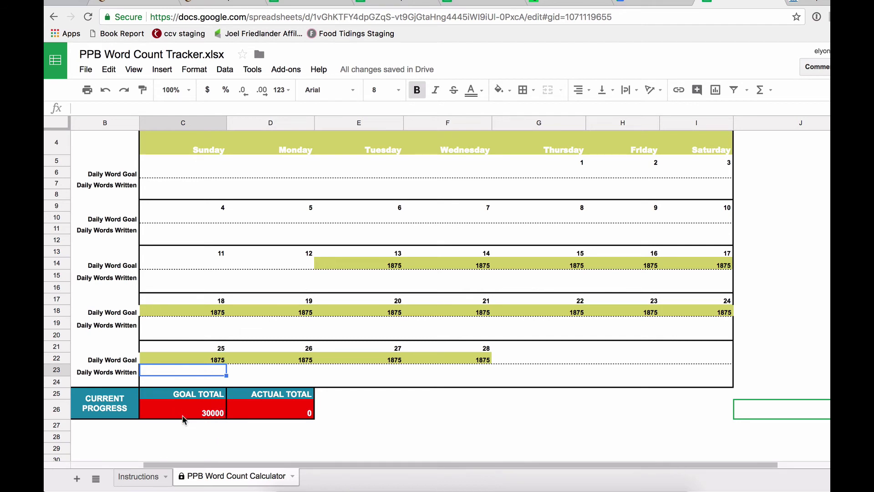
{"action": "left_click", "coordinate": [399, 276]}
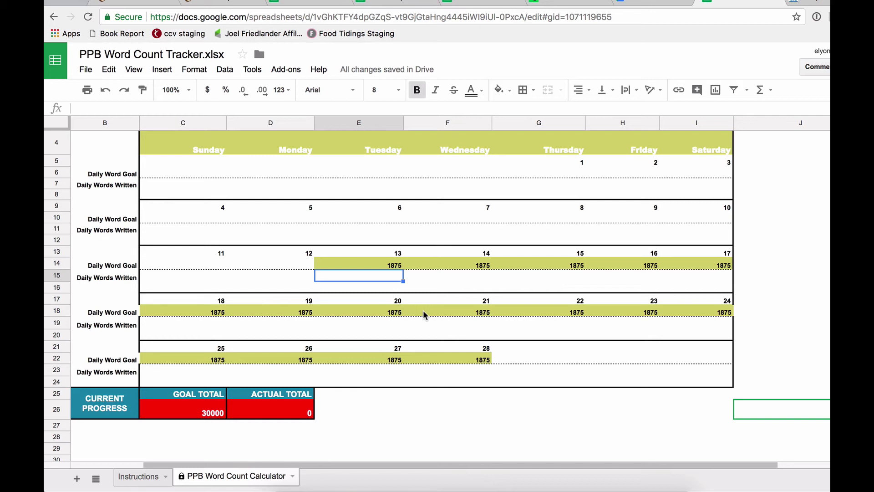
{"action": "type", "text": "1875"}
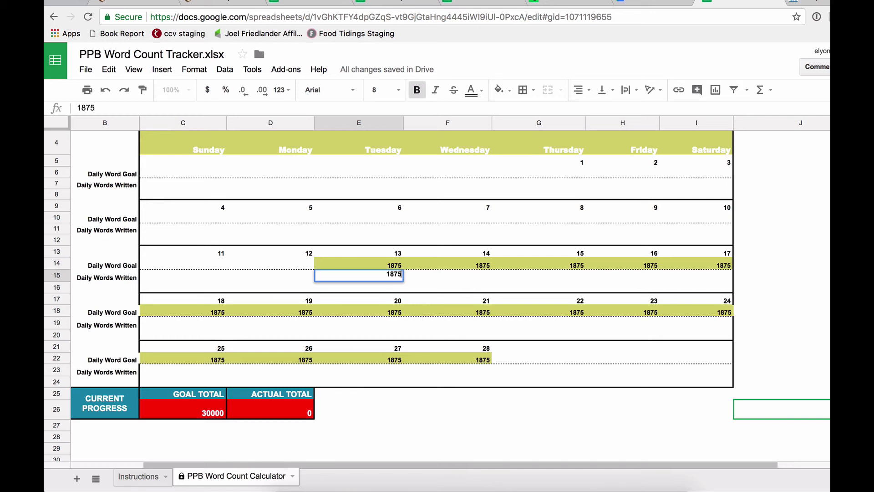
{"action": "key", "text": "Tab"}
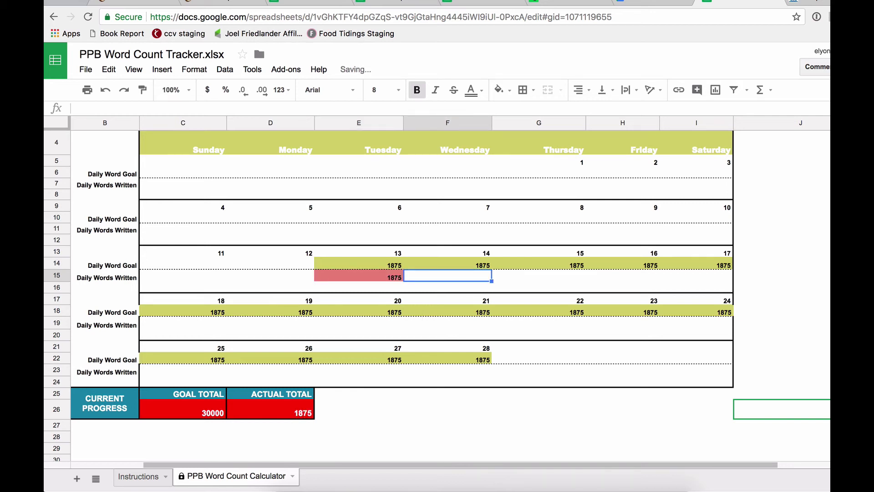
{"action": "type", "text": "978"}
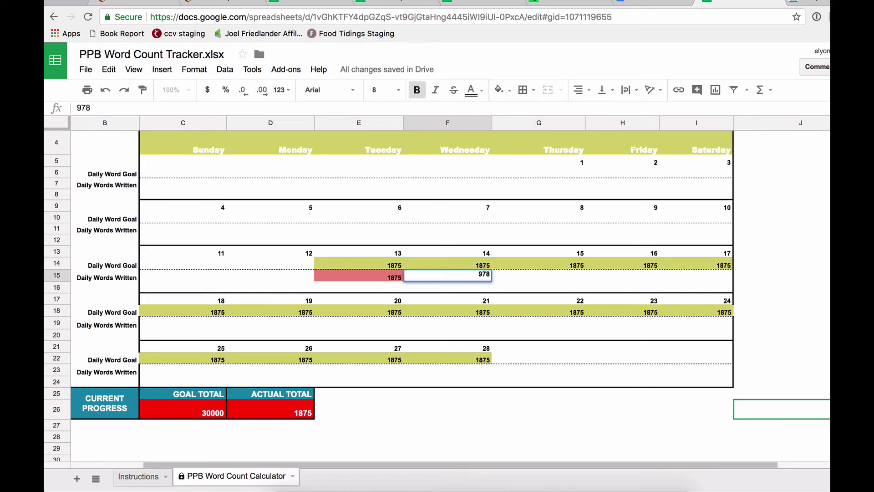
{"action": "key", "text": "Tab"}
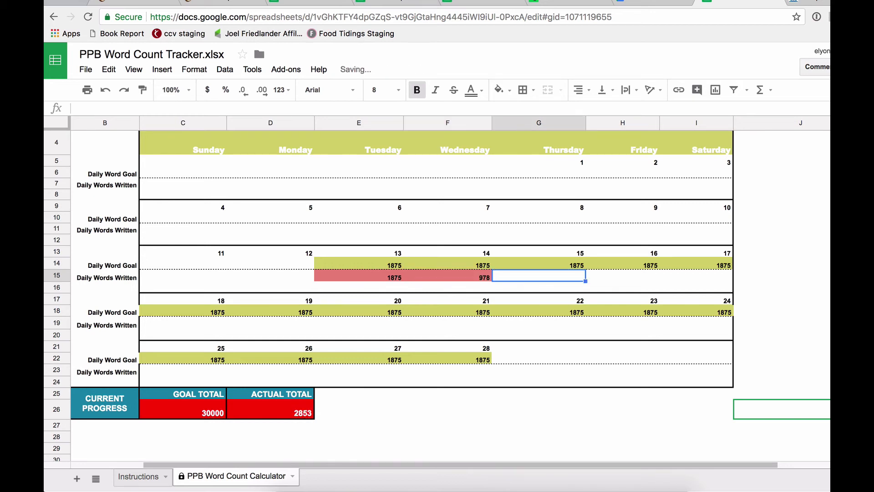
{"action": "left_click", "coordinate": [270, 409]}
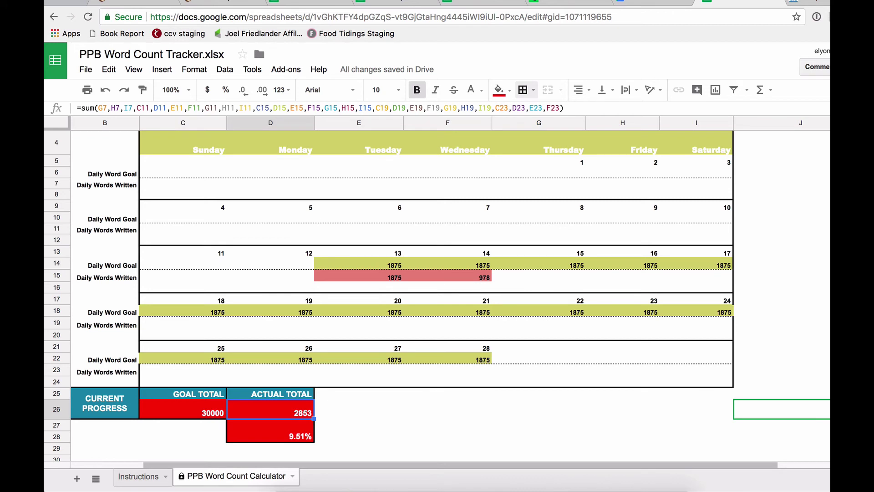
Set the daily words written to 1875 for February 14 and 15 and to 3000 for February 16
{"action": "left_click", "coordinate": [485, 279]}
{"action": "type", "text": "1875"}
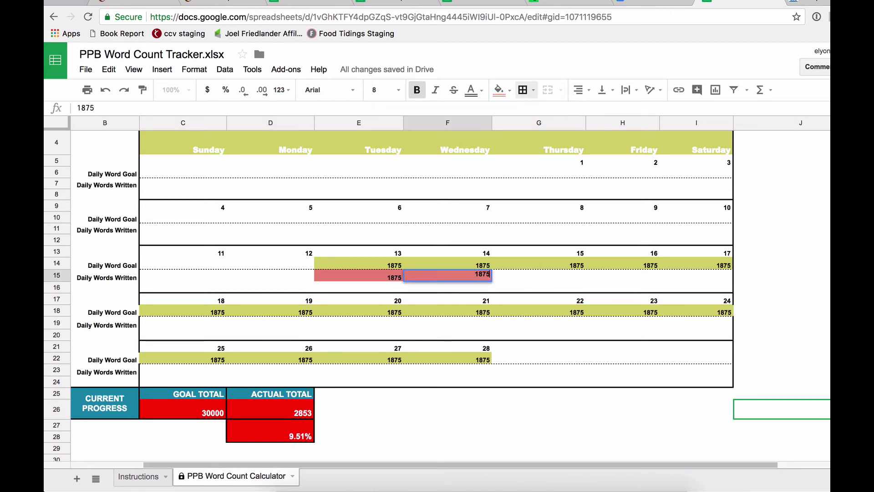
{"action": "key", "text": "Tab"}
{"action": "type", "text": "1875"}
{"action": "key", "text": "Tab"}
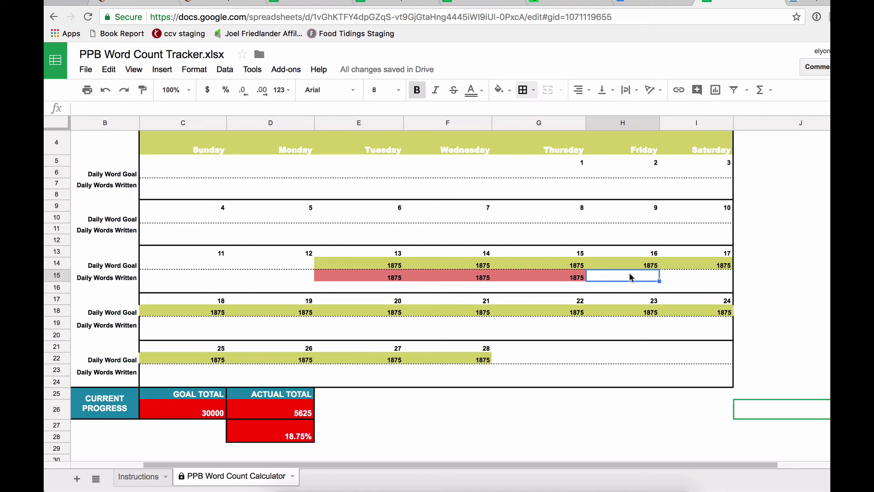
{"action": "type", "text": "3000"}
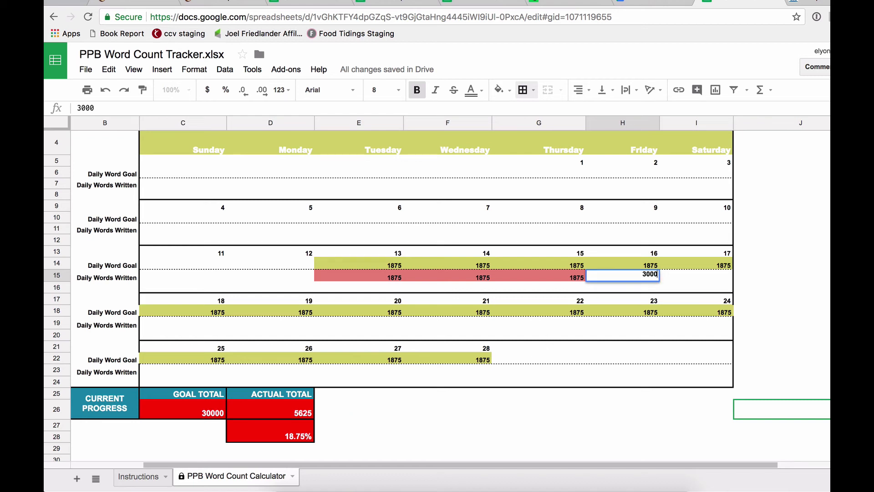
{"action": "key", "text": "Tab"}
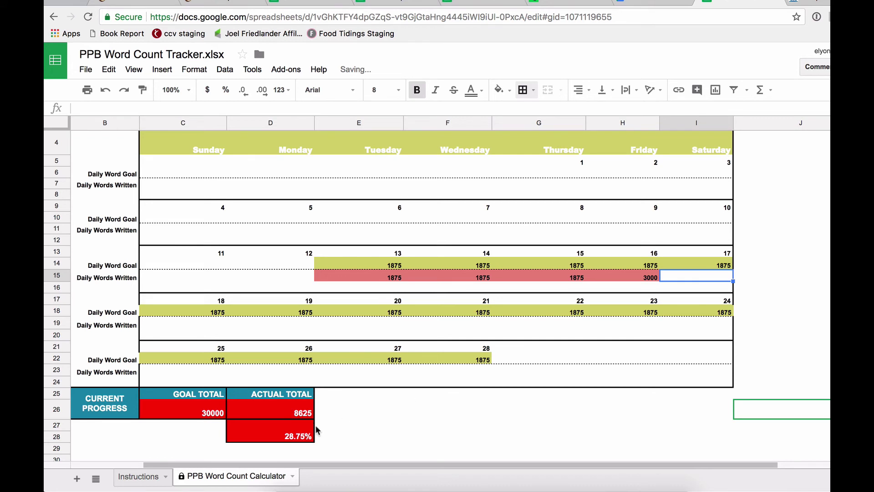
Set the daily words written for February 16 to 267
{"action": "left_click", "coordinate": [638, 279]}
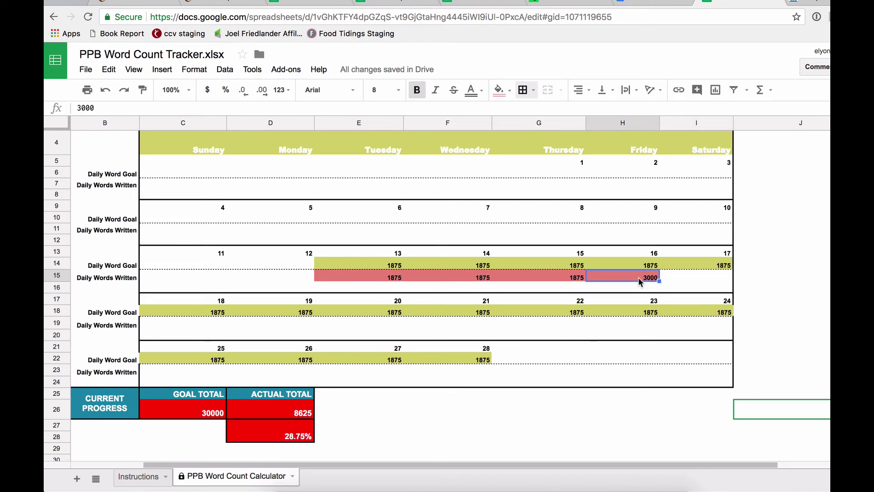
{"action": "type", "text": "267"}
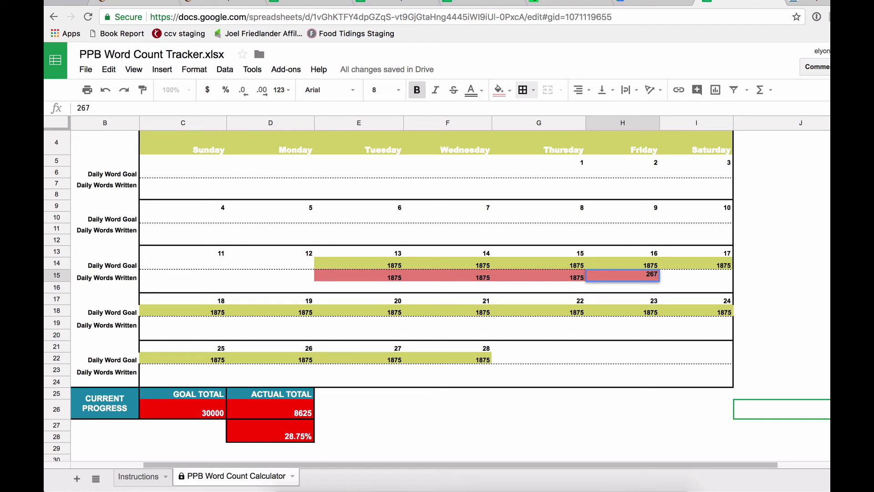
{"action": "key", "text": "Return"}
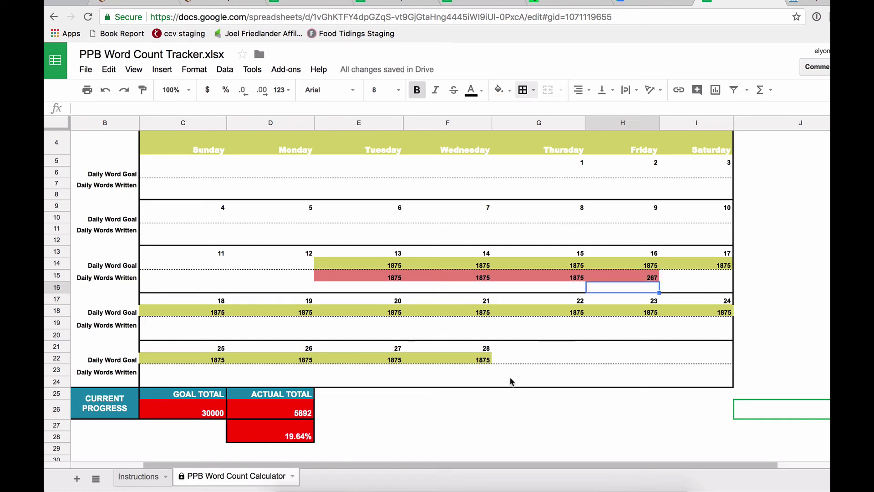
Compare the current progress totals with the daily word goal calculators below the calendar
{"action": "scroll", "coordinate": [510, 381], "scroll_direction": "down", "scroll_amount": 3}
{"action": "scroll", "coordinate": [509, 380], "scroll_direction": "up", "scroll_amount": 1}
{"action": "scroll", "coordinate": [510, 381], "scroll_direction": "down", "scroll_amount": 3}
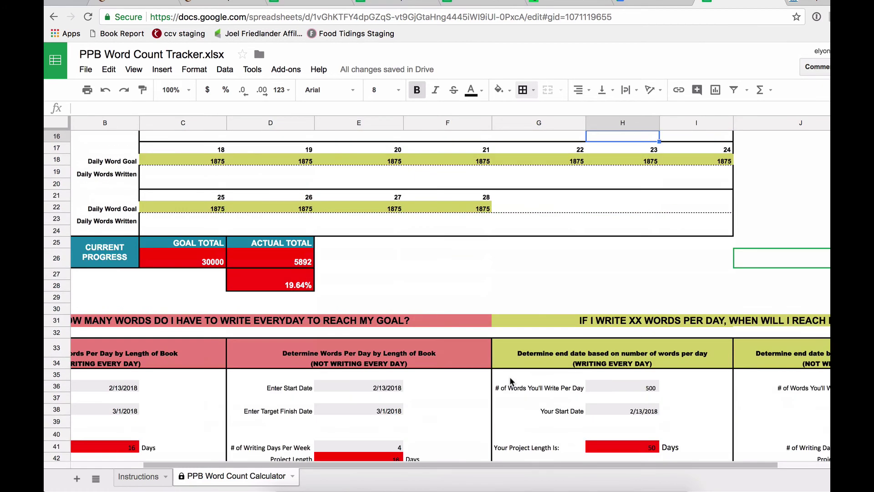
{"action": "scroll", "coordinate": [471, 377], "scroll_direction": "down", "scroll_amount": 2}
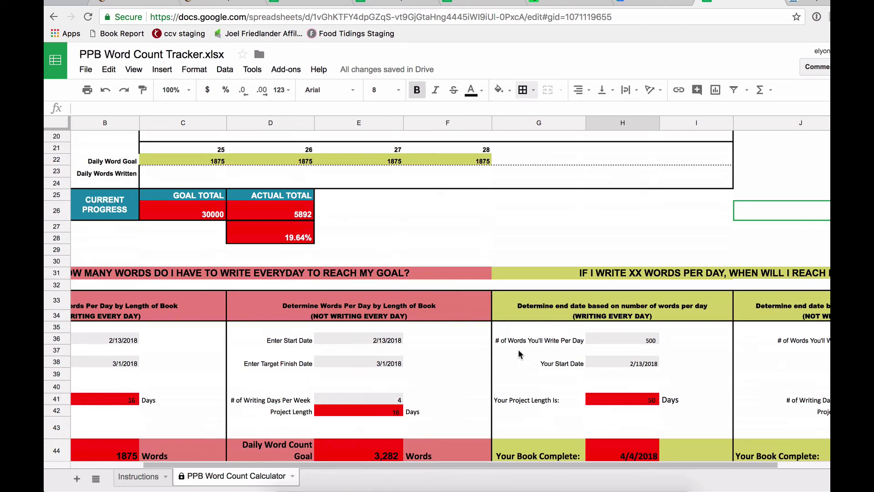
{"action": "scroll", "coordinate": [523, 354], "scroll_direction": "up", "scroll_amount": 3}
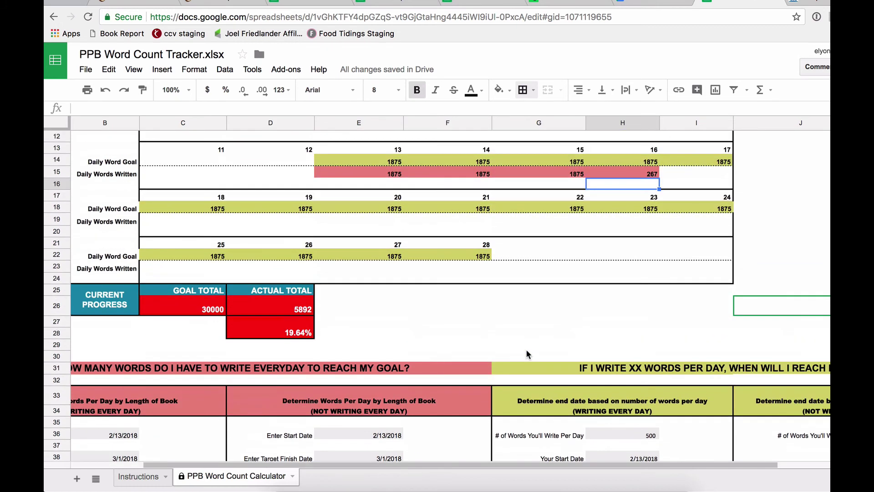
{"action": "scroll", "coordinate": [527, 354], "scroll_direction": "down", "scroll_amount": 3}
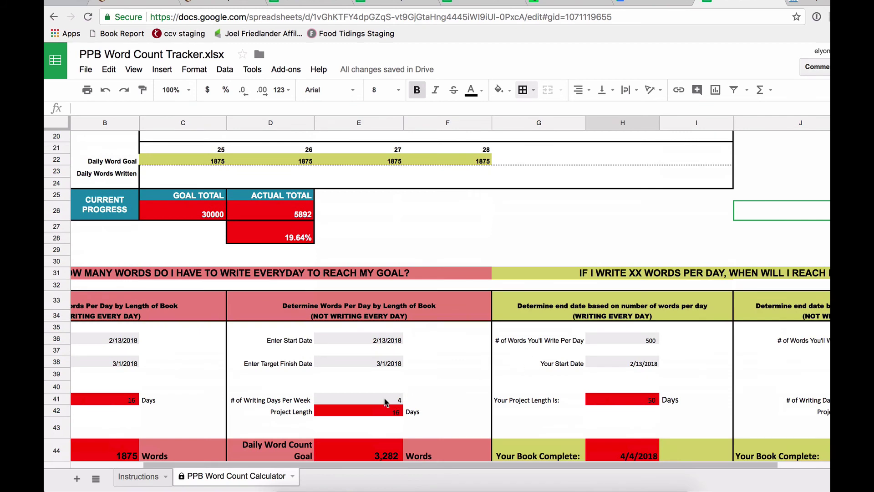
Set the daily word goal to 3282 for February 13, 15, 16, 17, 18, 20, 22, 24 and 25
{"action": "scroll", "coordinate": [507, 380], "scroll_direction": "up", "scroll_amount": 5}
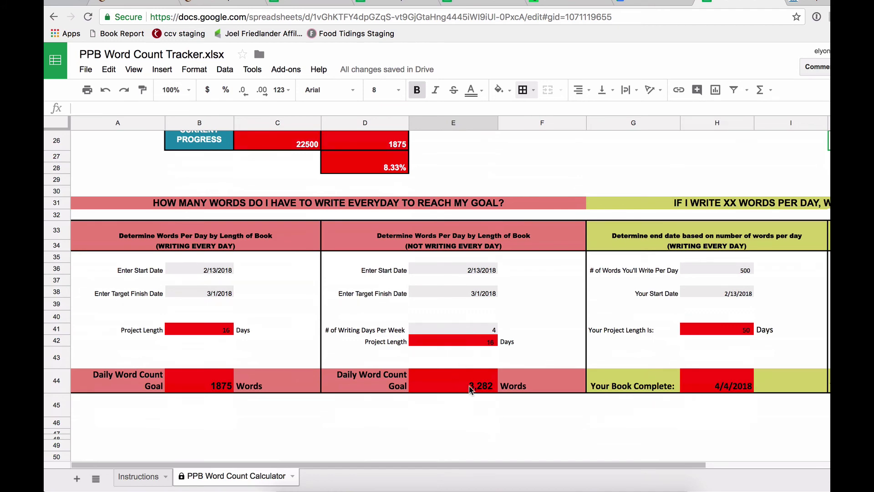
{"action": "scroll", "coordinate": [470, 389], "scroll_direction": "up", "scroll_amount": 6}
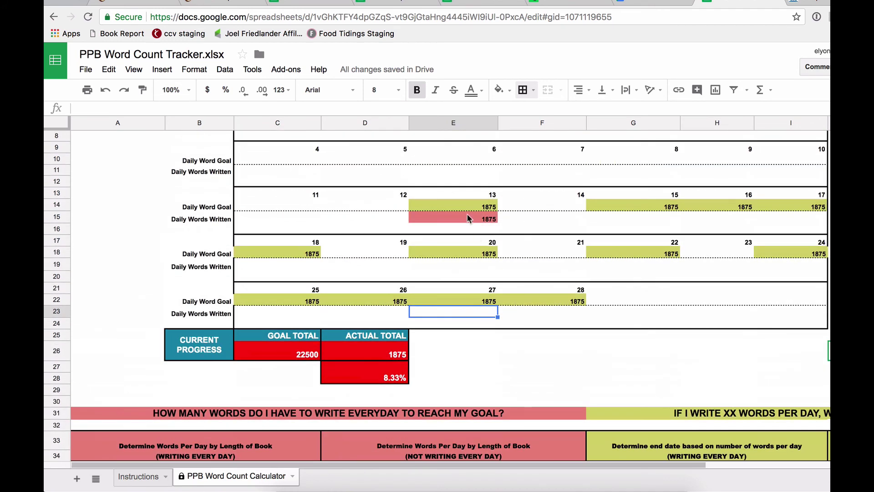
{"action": "left_click", "coordinate": [464, 208]}
{"action": "type", "text": "3282"}
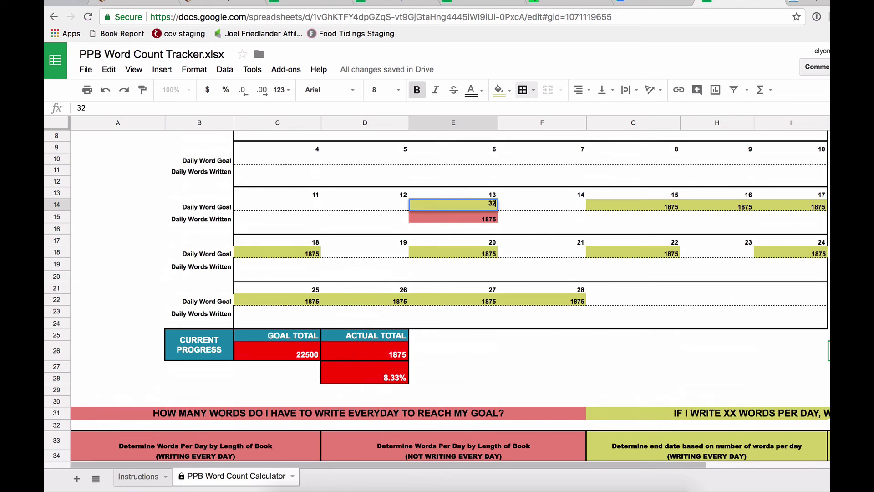
{"action": "key", "text": "Tab"}
{"action": "key", "text": "Tab"}
{"action": "key", "text": "Tab"}
Clear the daily word goals for February 27 and 28, and set the February 26 goal to 3282
{"action": "left_click", "coordinate": [364, 300]}
{"action": "scroll", "coordinate": [495, 201], "scroll_direction": "down", "scroll_amount": 3}
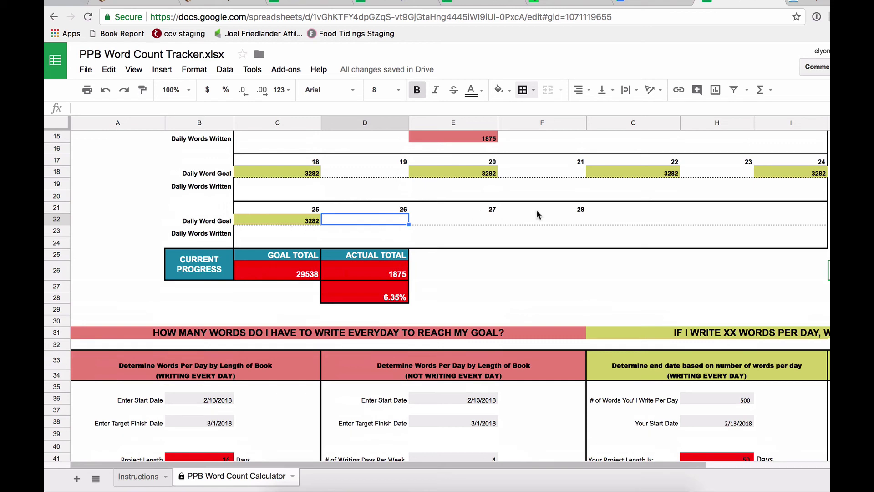
{"action": "scroll", "coordinate": [517, 279], "scroll_direction": "up", "scroll_amount": 1}
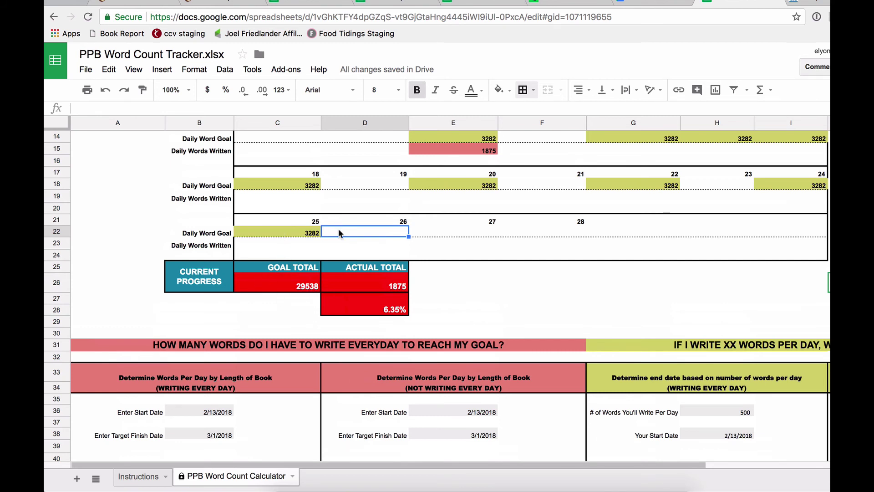
{"action": "type", "text": "3282"}
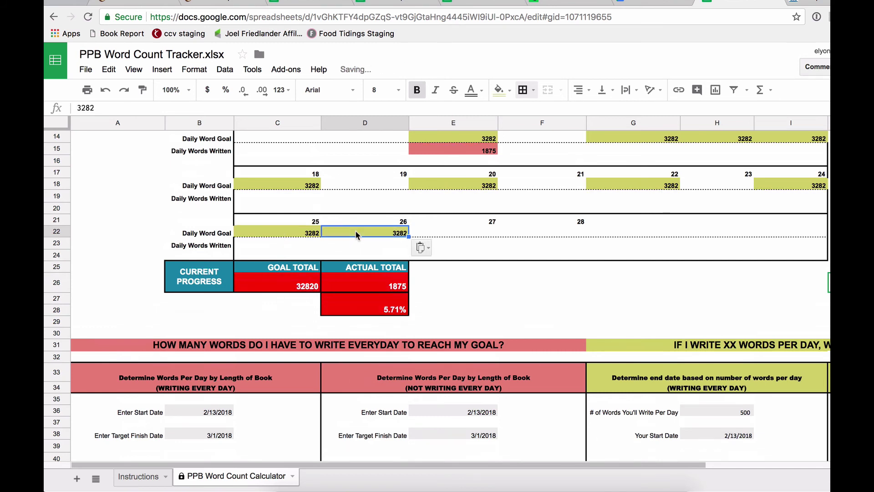
{"action": "left_click", "coordinate": [453, 298]}
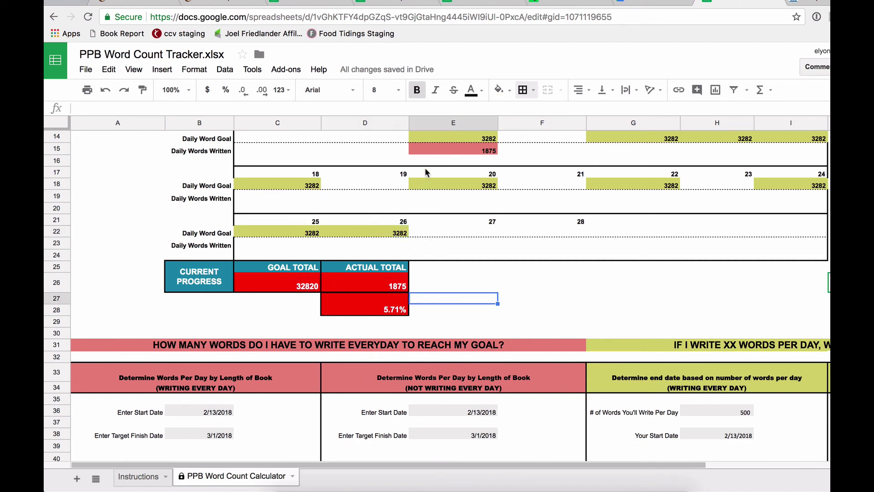
Clear the daily words written for February 13 and check the actual total, progress percentage and goal total
{"action": "left_click", "coordinate": [452, 148]}
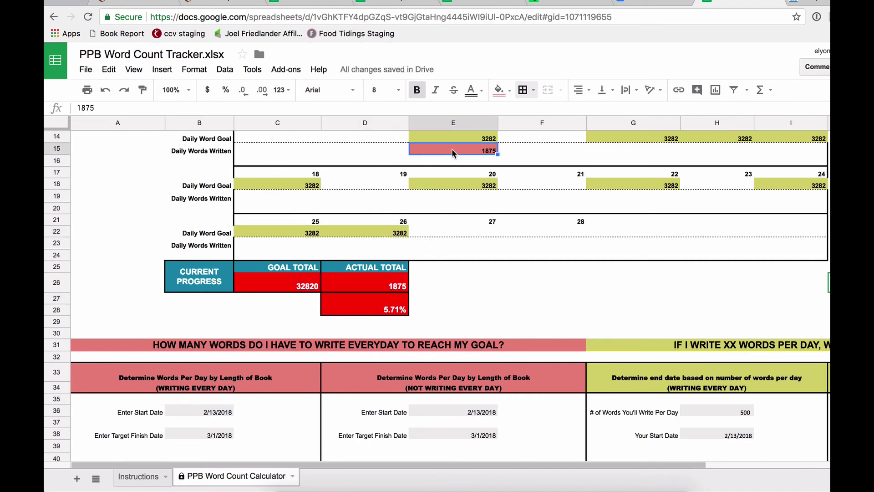
{"action": "key", "text": "Delete"}
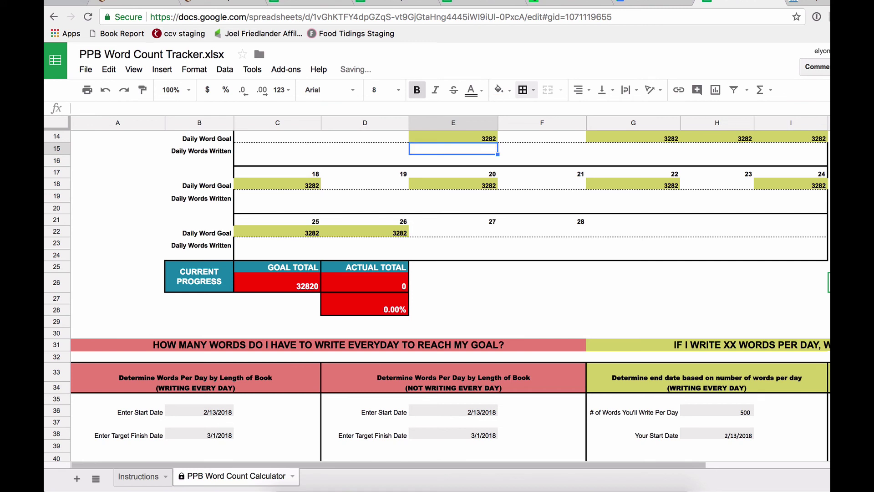
{"action": "left_click", "coordinate": [380, 290]}
{"action": "left_click", "coordinate": [376, 309]}
{"action": "left_click", "coordinate": [288, 285]}
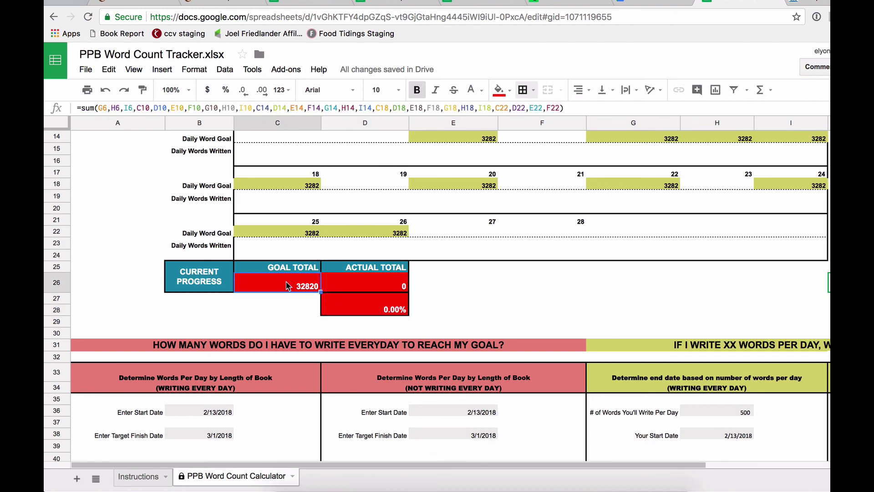
Review the project length in the every-day calculator, the February 2018 calendar and the total word count goal
{"action": "scroll", "coordinate": [286, 304], "scroll_direction": "down", "scroll_amount": 5}
{"action": "left_click", "coordinate": [225, 360]}
{"action": "scroll", "coordinate": [310, 334], "scroll_direction": "up", "scroll_amount": 10}
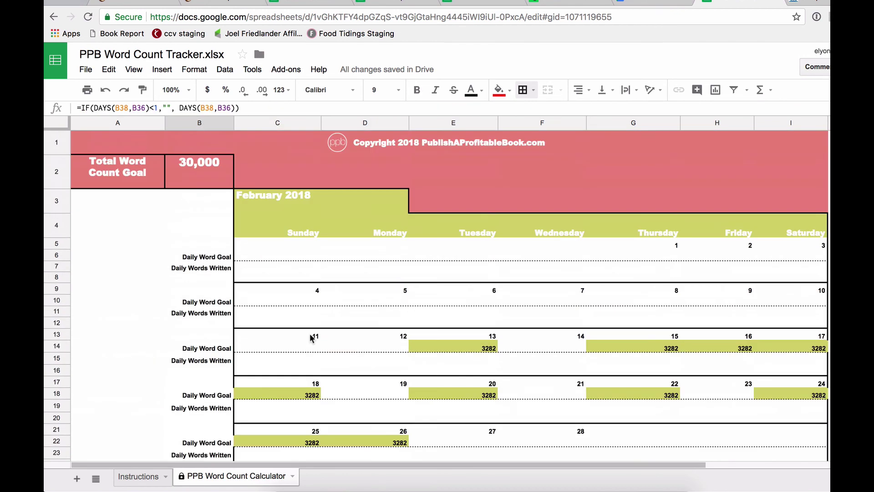
{"action": "scroll", "coordinate": [311, 337], "scroll_direction": "down", "scroll_amount": 3}
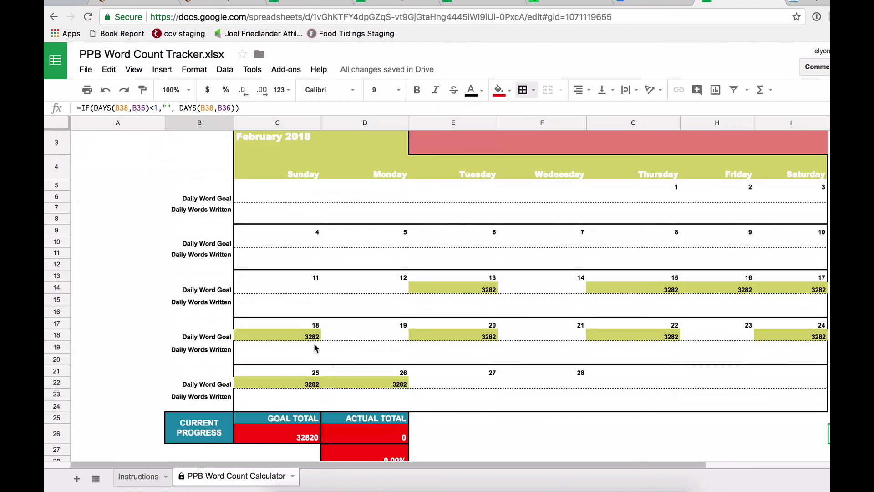
{"action": "scroll", "coordinate": [315, 343], "scroll_direction": "up", "scroll_amount": 3}
{"action": "left_click", "coordinate": [197, 184]}
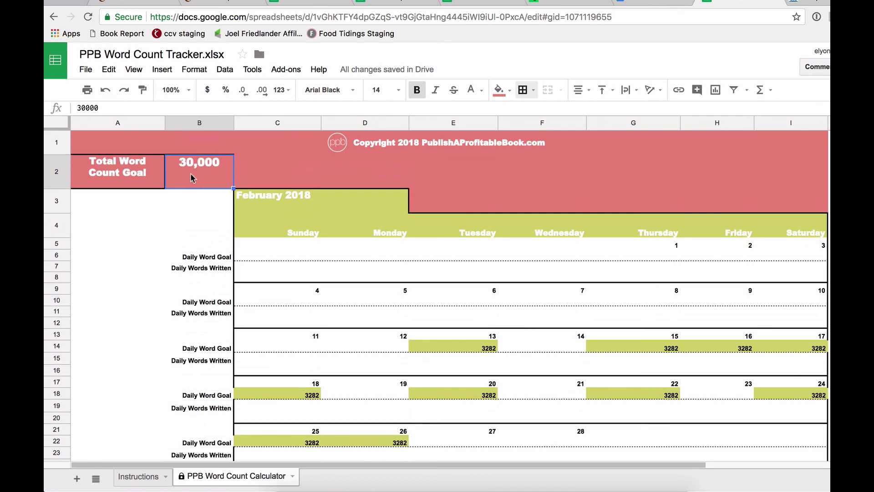
{"action": "scroll", "coordinate": [132, 268], "scroll_direction": "down", "scroll_amount": 5}
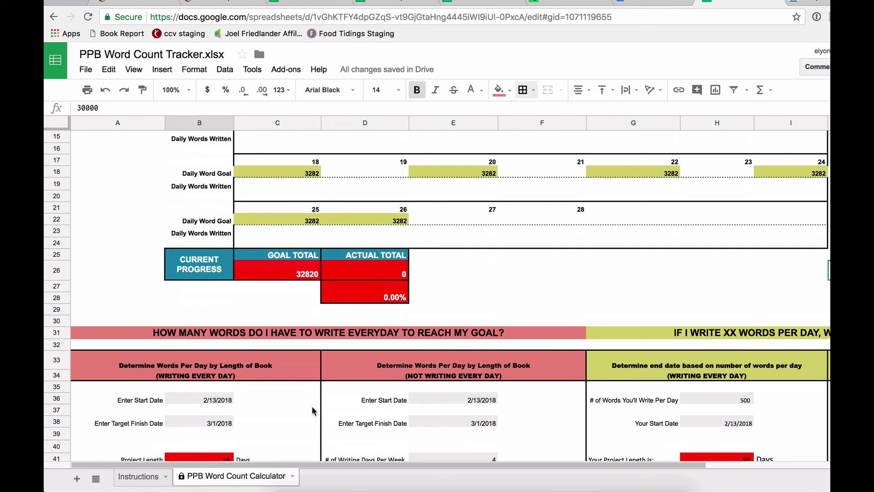
{"action": "left_click", "coordinate": [293, 477]}
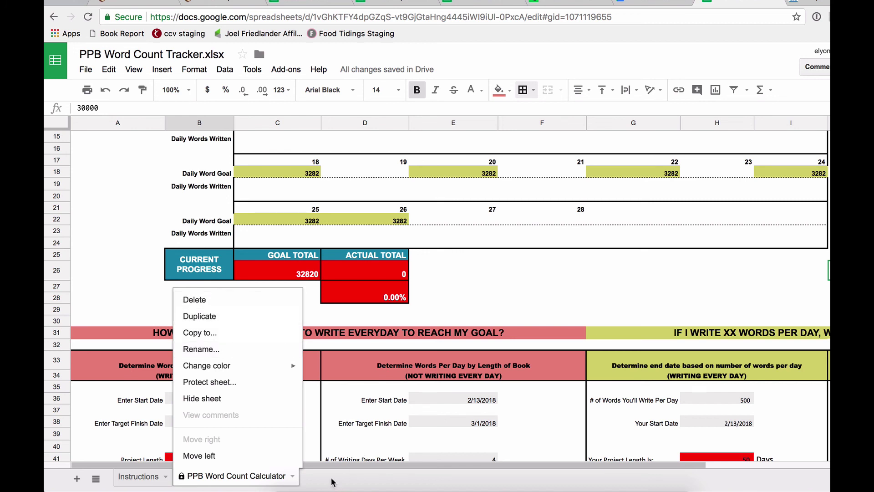
{"action": "left_click", "coordinate": [118, 222]}
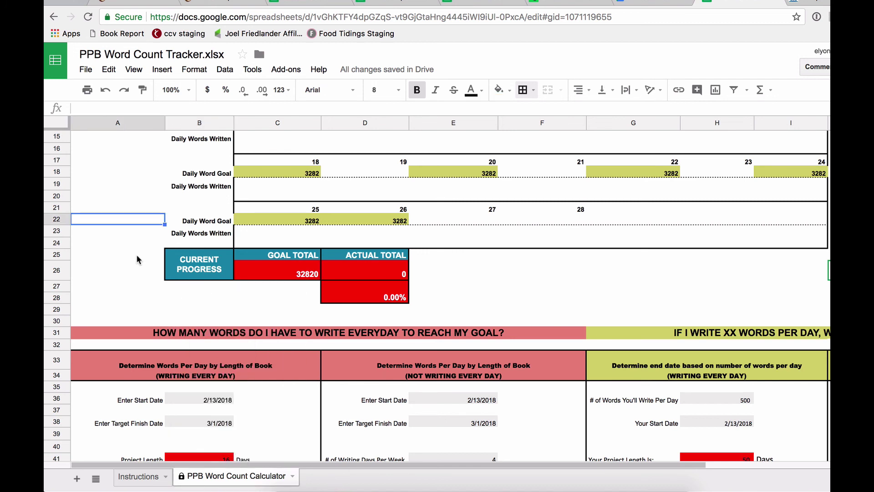
{"action": "scroll", "coordinate": [129, 271], "scroll_direction": "up", "scroll_amount": 10}
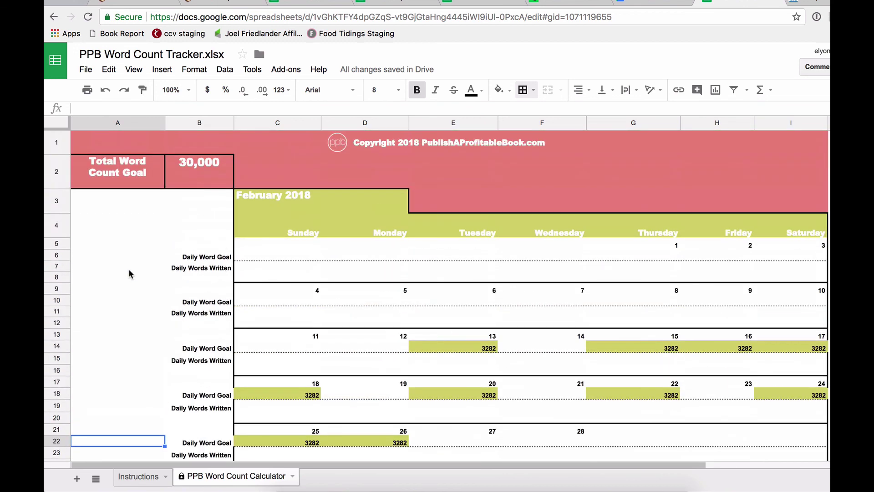